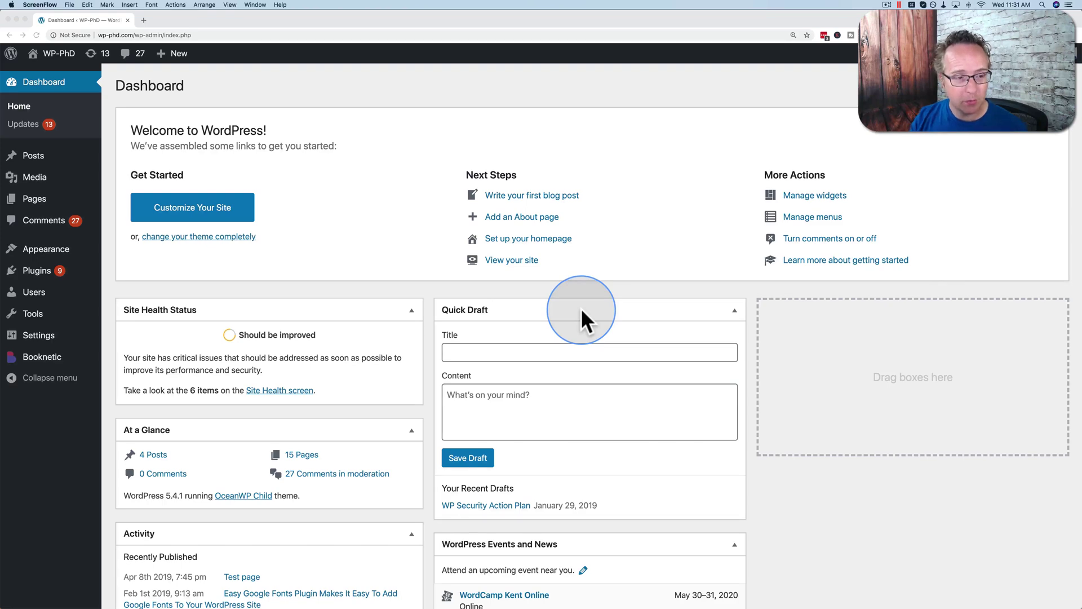
Step: Search the plugin directory for 'folders', then install and activate the Folders plugin
click(35, 273)
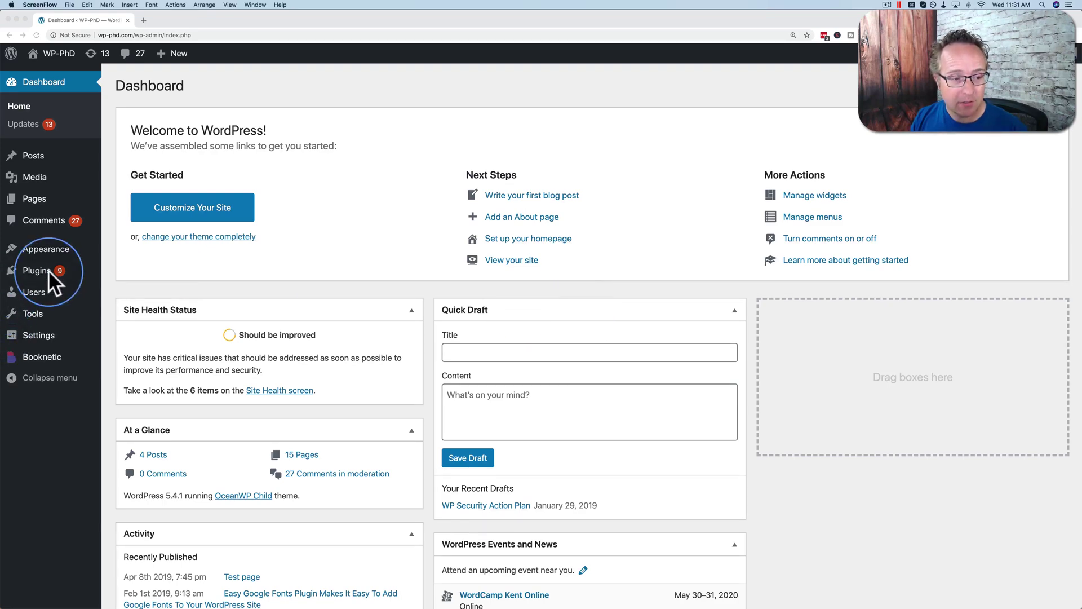
mouse_move(48, 269)
click(121, 290)
click(927, 121)
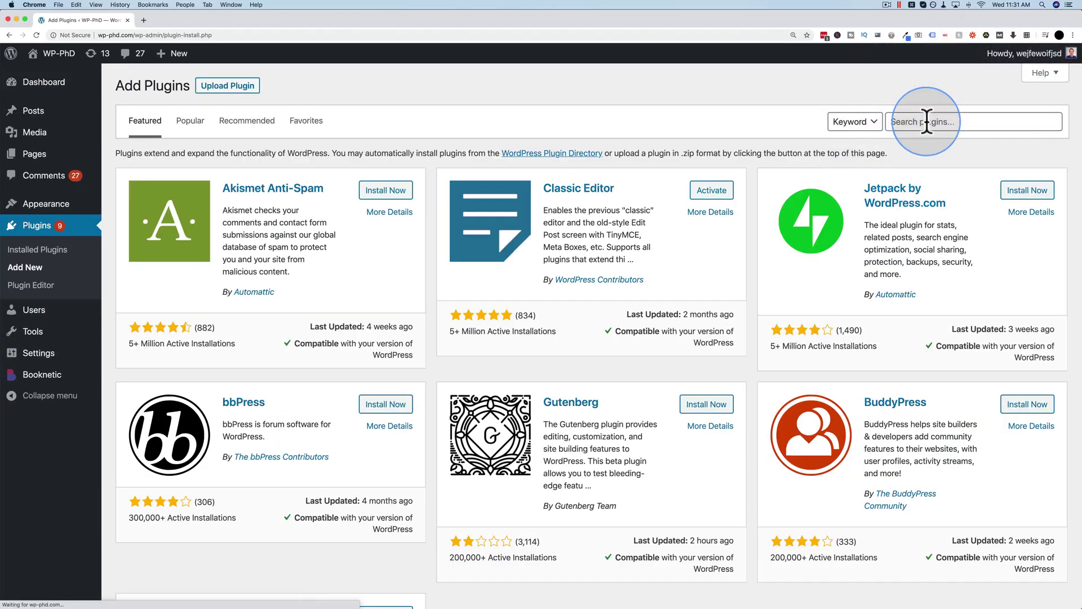
text(folders)
key(Return)
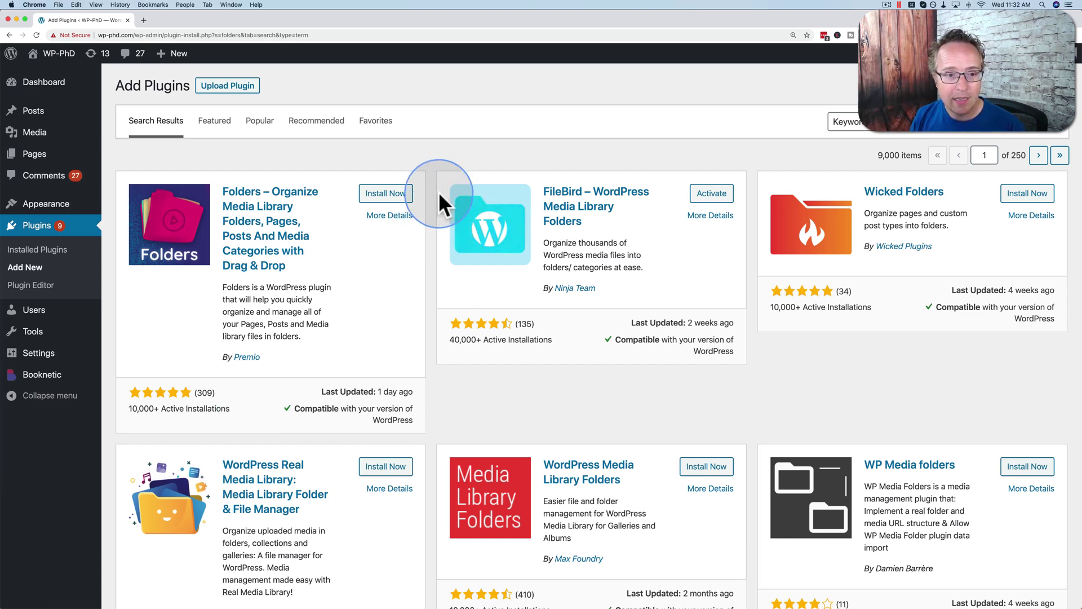
click(383, 199)
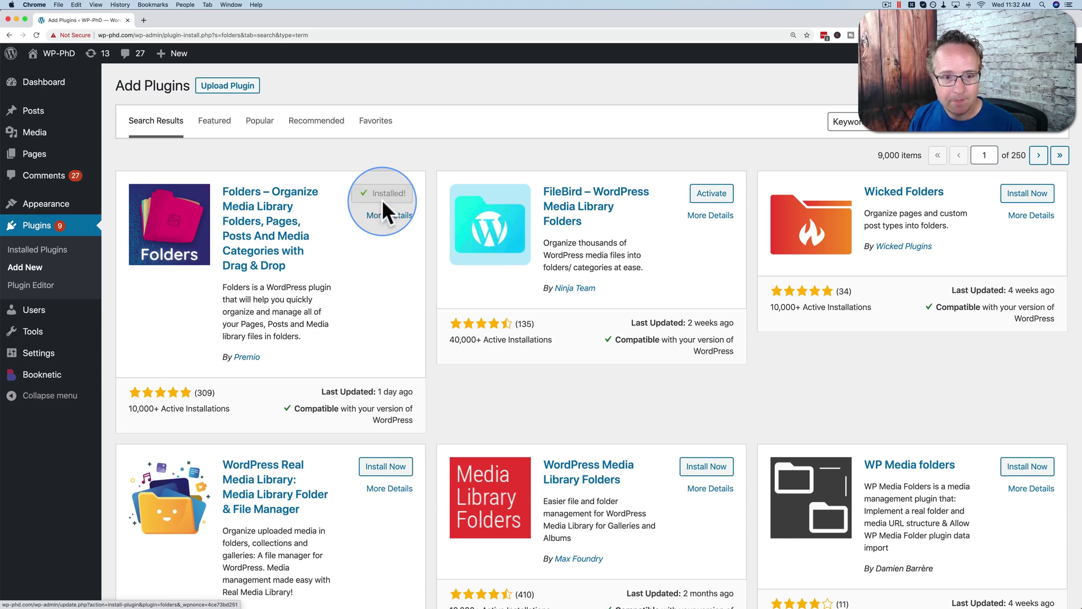
click(393, 194)
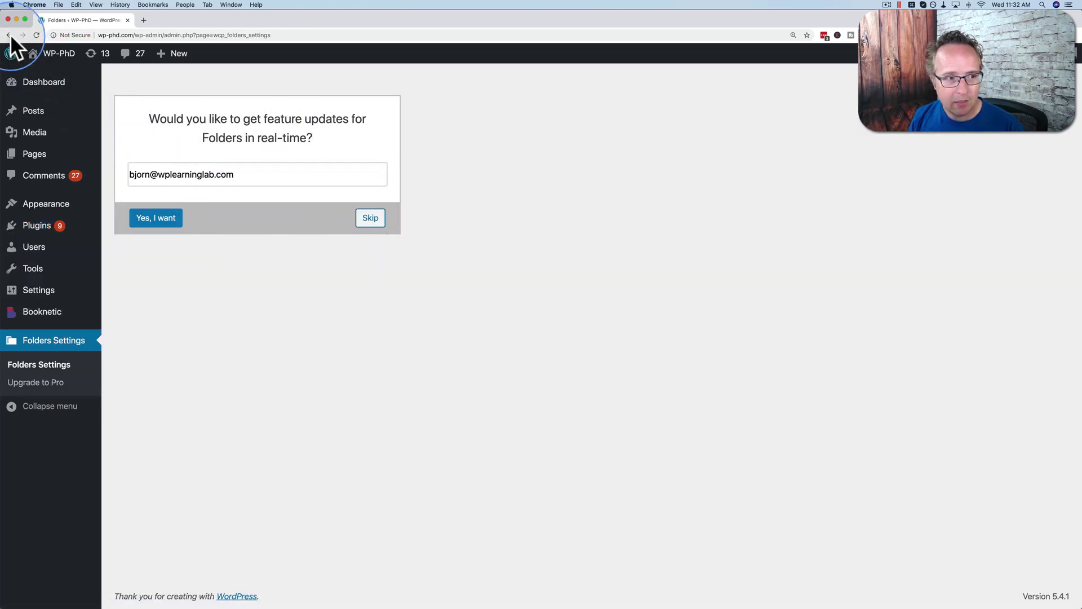
Step: Return to the 'folders' plugin search results and confirm Folders is marked Active
click(9, 34)
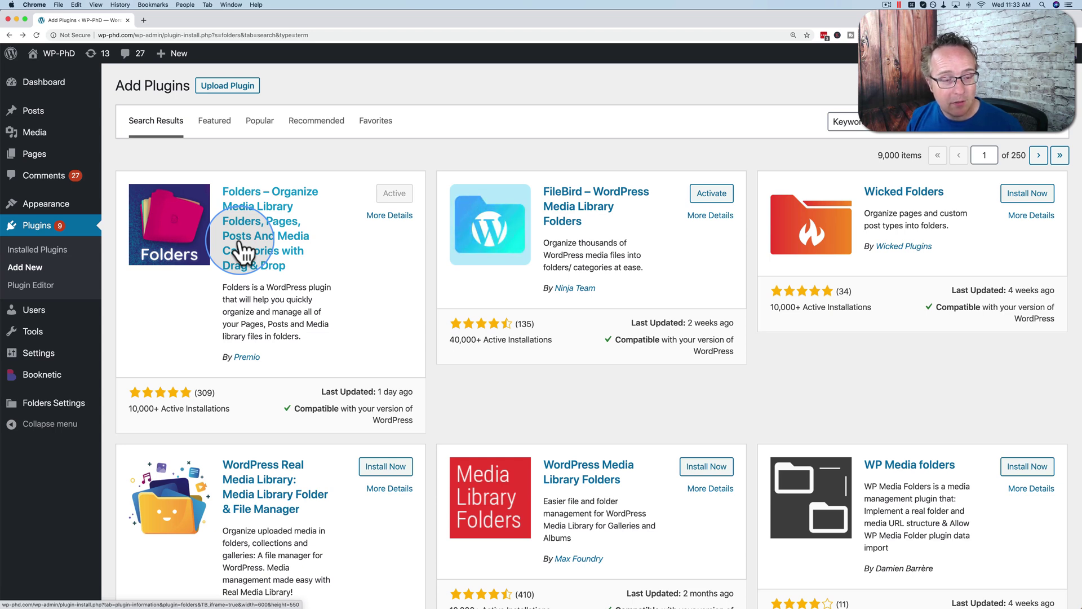
click(191, 308)
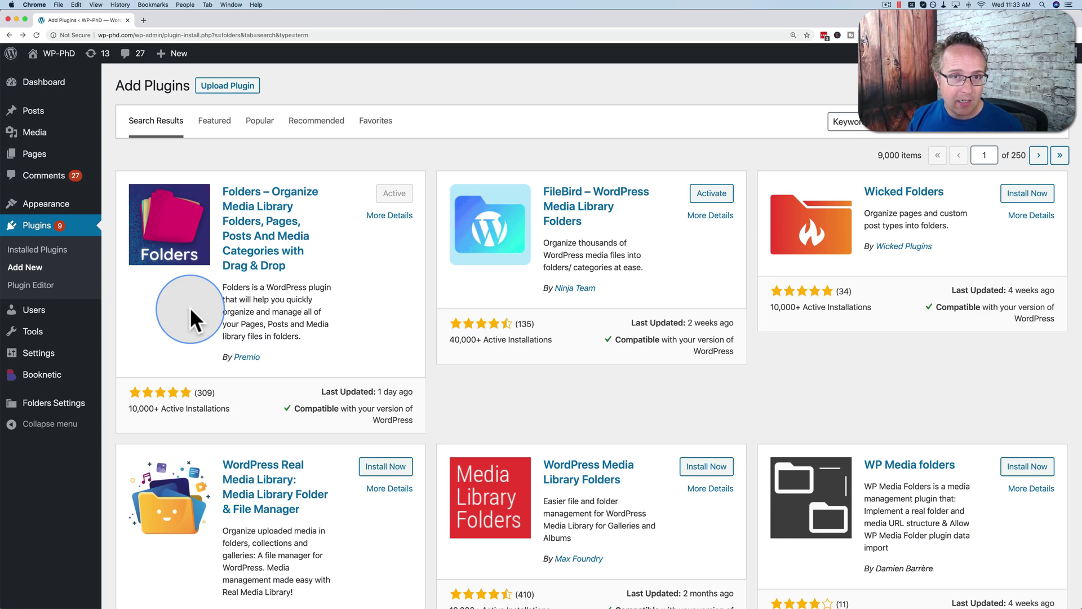
Step: Load happyfiles.io in a new browser tab
click(145, 18)
text(h)
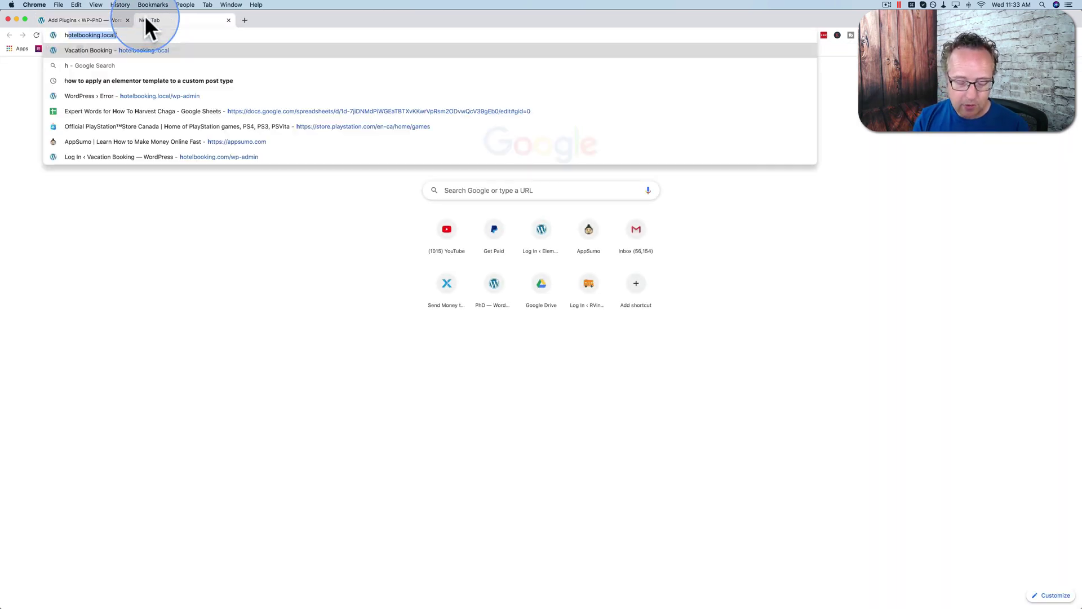
text(appyfiles.io)
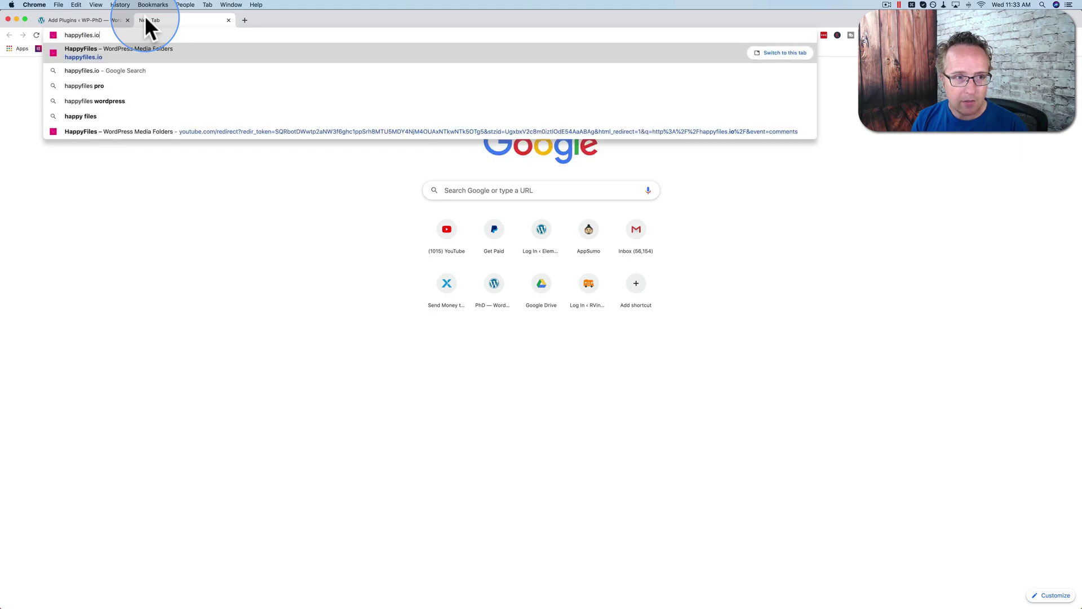
key(Return)
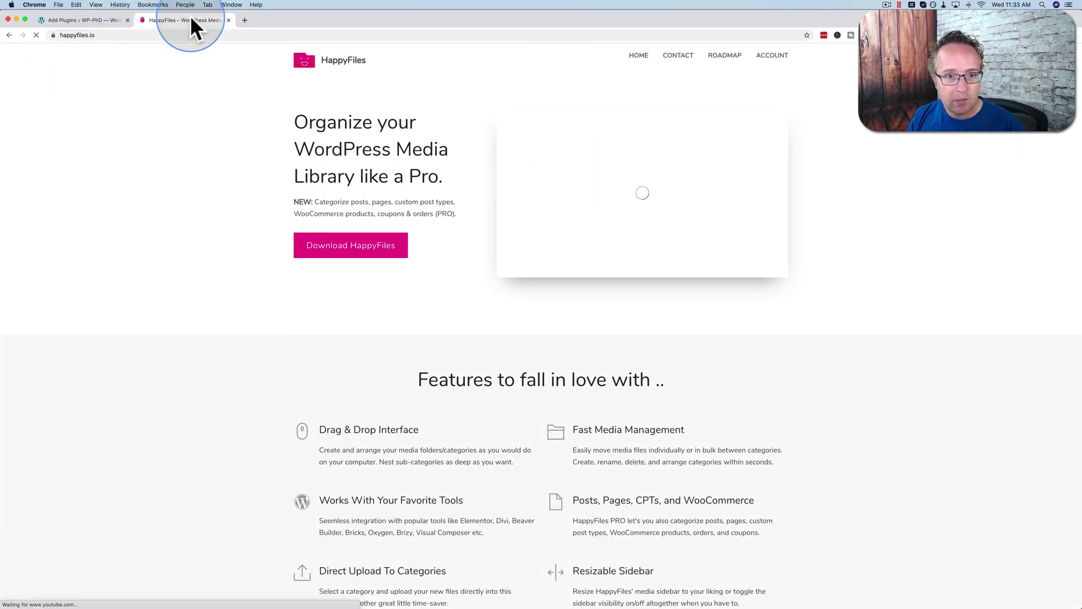
Step: Review HappyFiles features and pricing, noting the PRO feature for categorizing any post type
scroll(398, 361, down, 15)
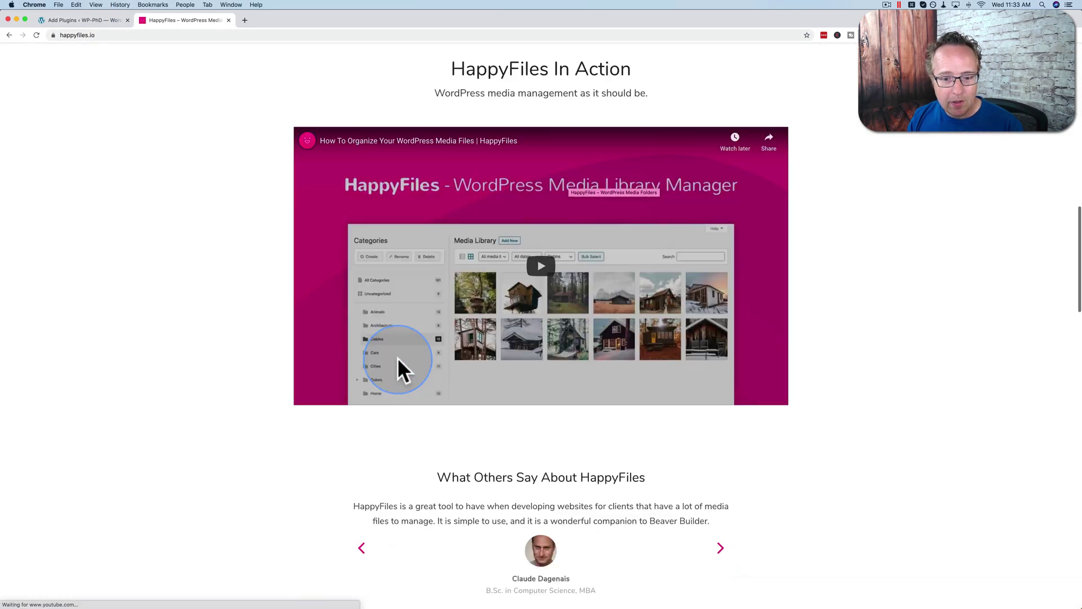
scroll(398, 361, down, 7)
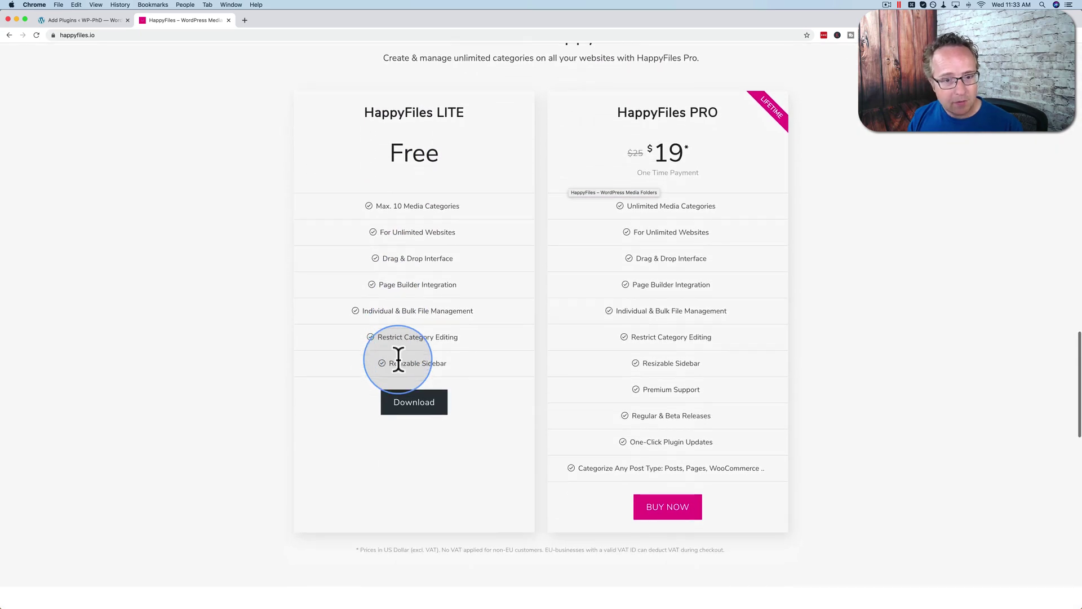
scroll(398, 361, down, 1)
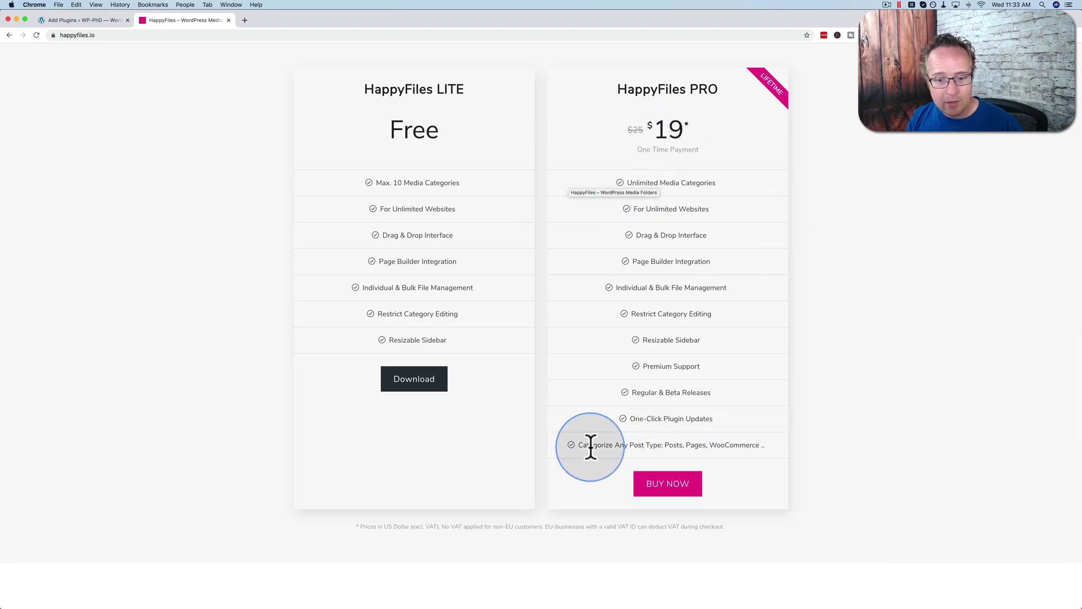
drag(579, 445, 762, 445)
scroll(761, 446, down, 10)
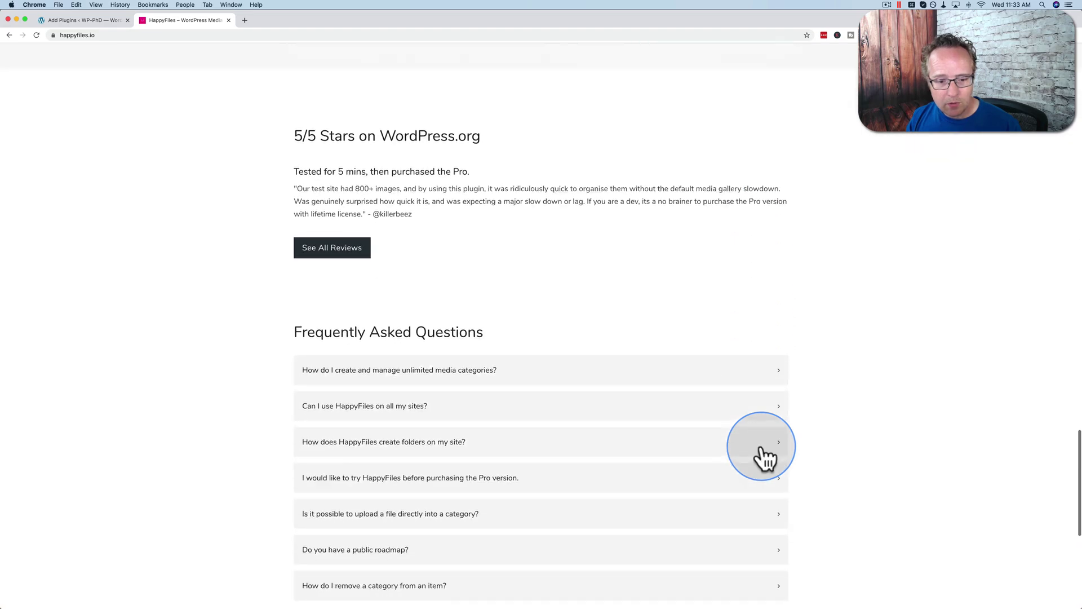
scroll(525, 273, up, 20)
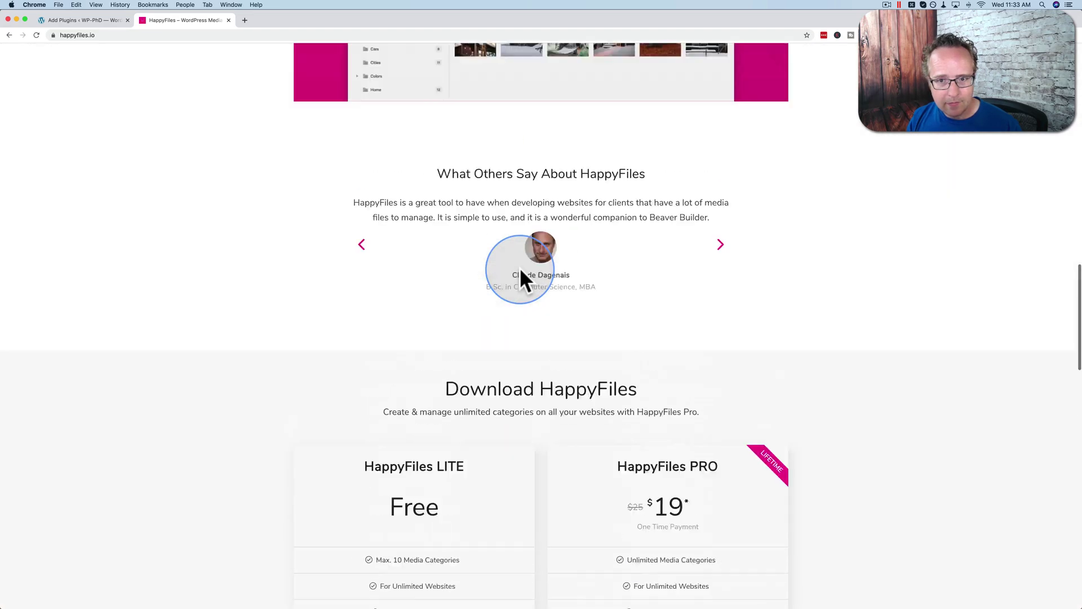
scroll(520, 267, up, 3)
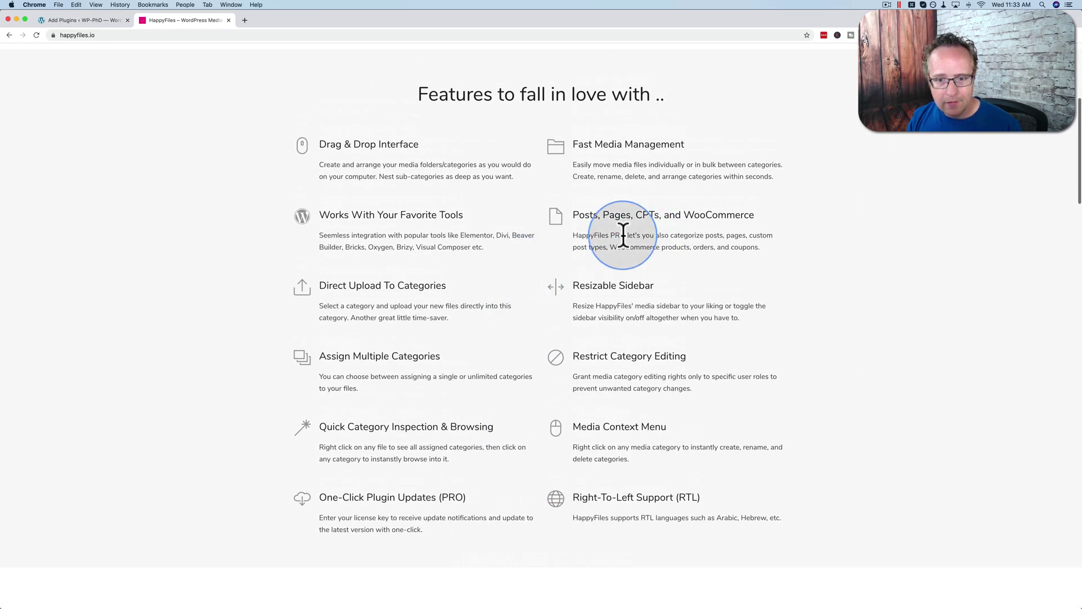
mouse_move(610, 247)
mouse_down()
mouse_move(740, 249)
mouse_move(753, 234)
mouse_move(593, 247)
mouse_up()
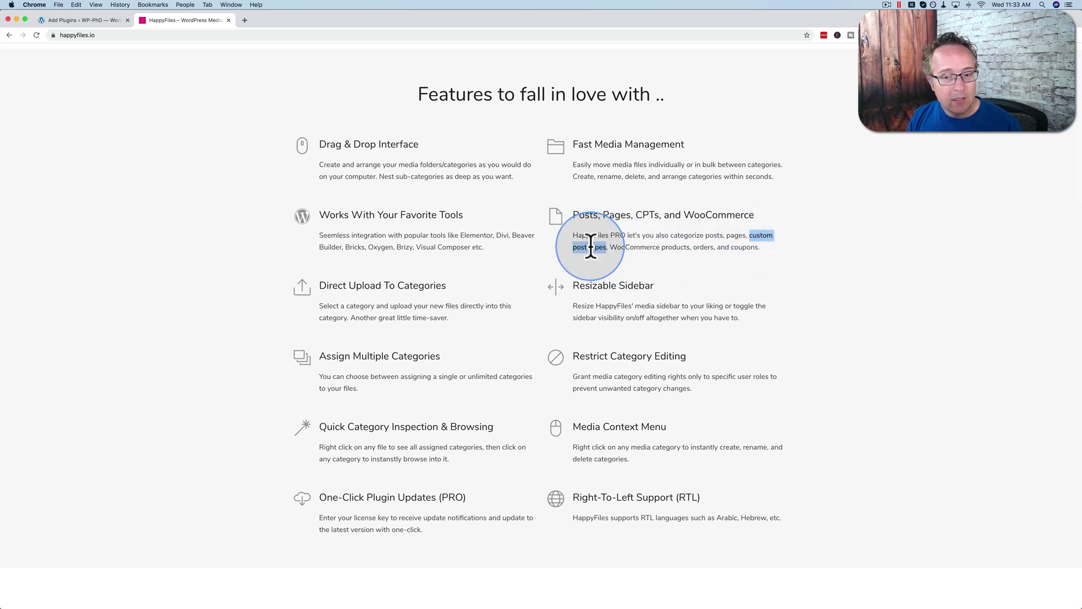
click(92, 20)
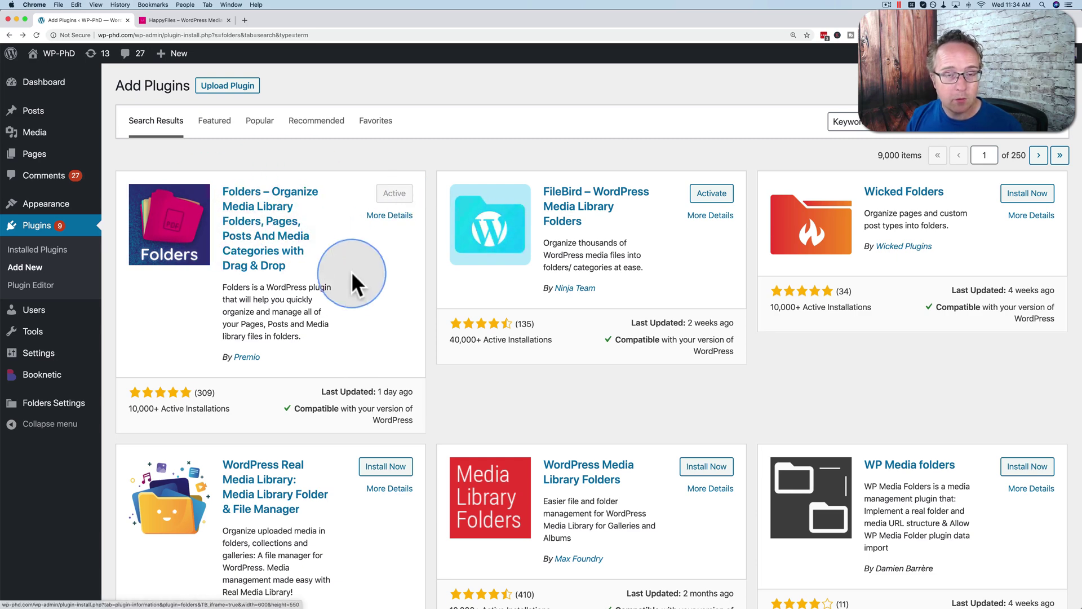
Step: Open Folders Settings, skipping the email sign-up and dismissing the Welcome to Folders message
mouse_move(43, 407)
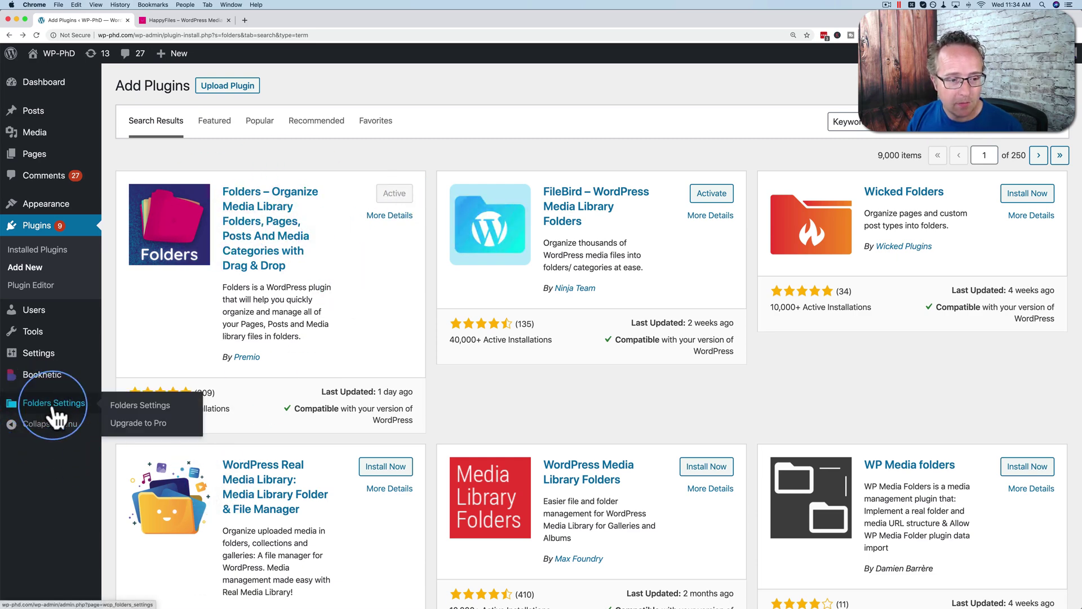
click(138, 407)
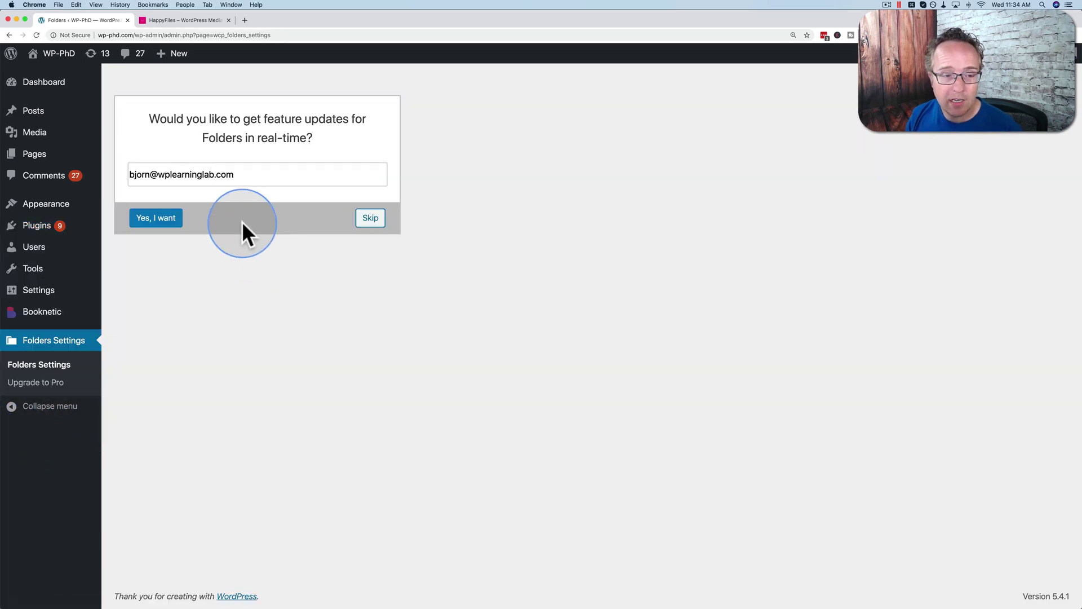
click(367, 222)
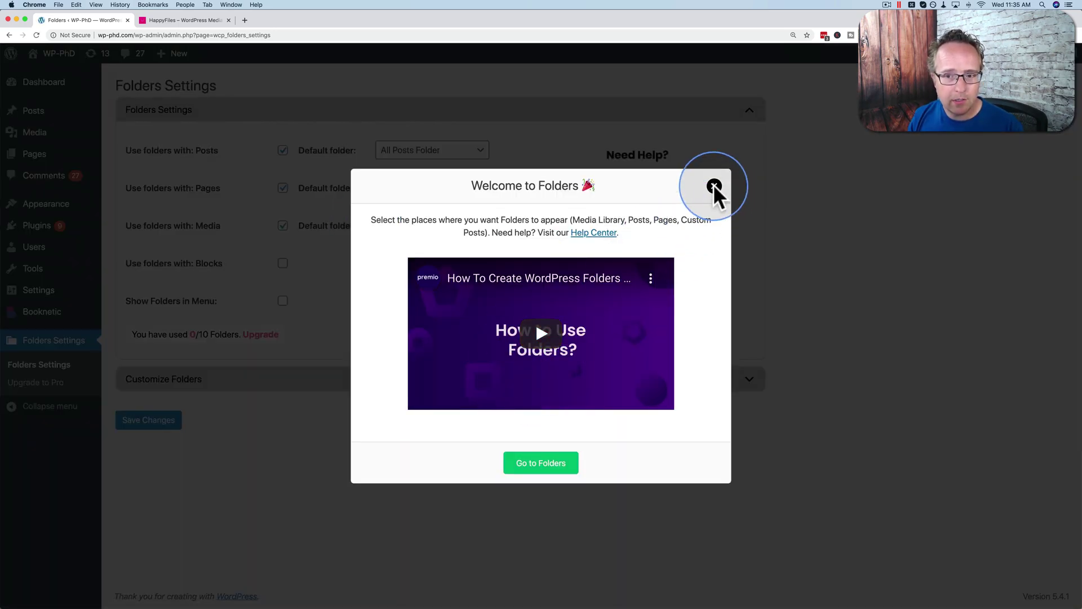
click(714, 188)
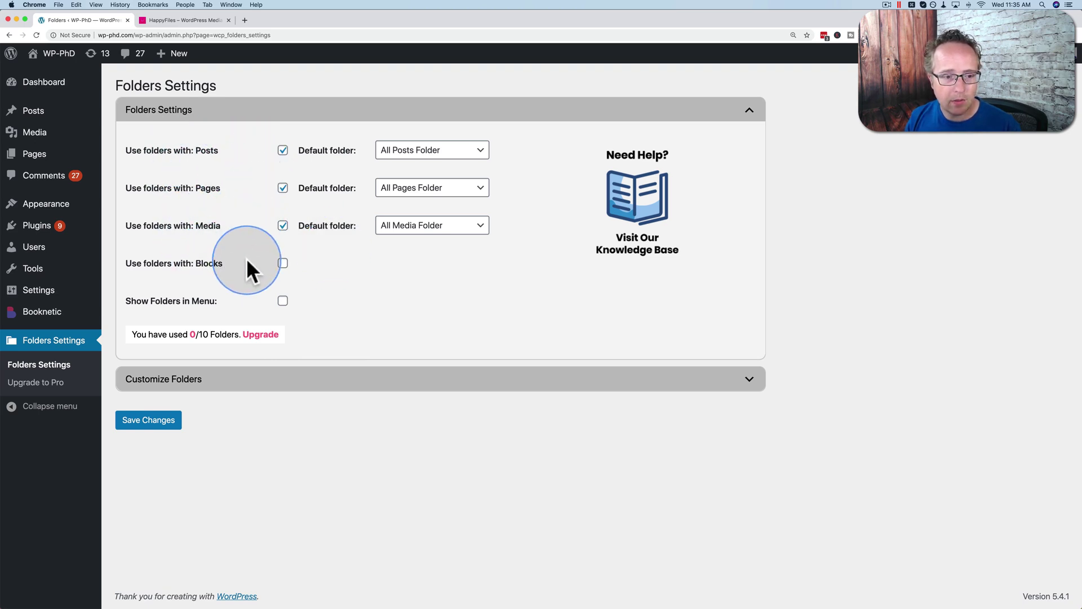
Step: Review default folders for Posts, Pages and Media, keeping All Pages and All Media, and note 0/10 used
click(398, 150)
click(442, 193)
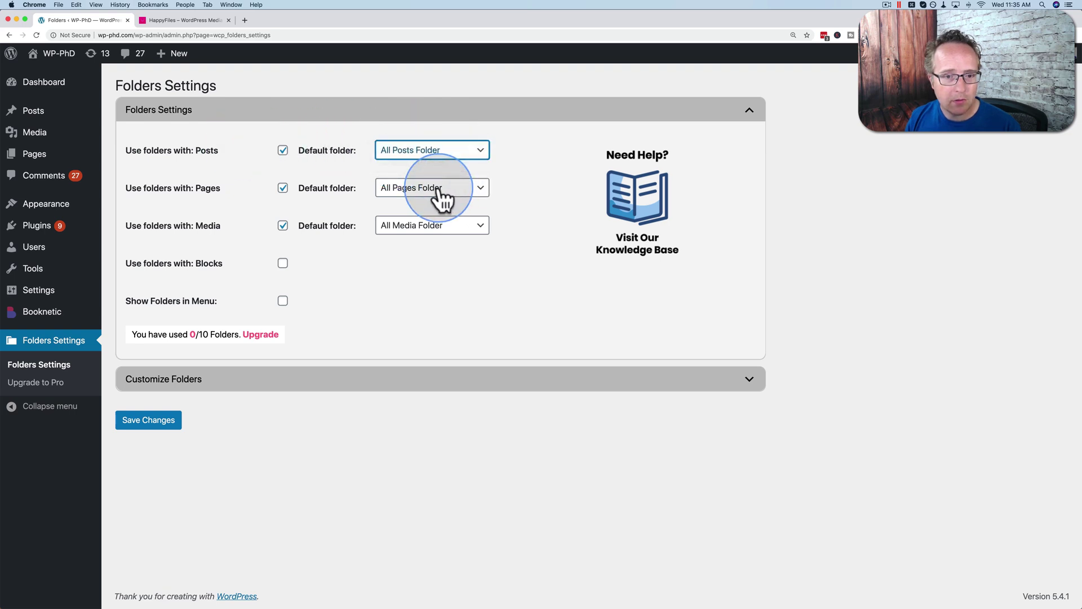
click(437, 192)
click(406, 282)
click(397, 230)
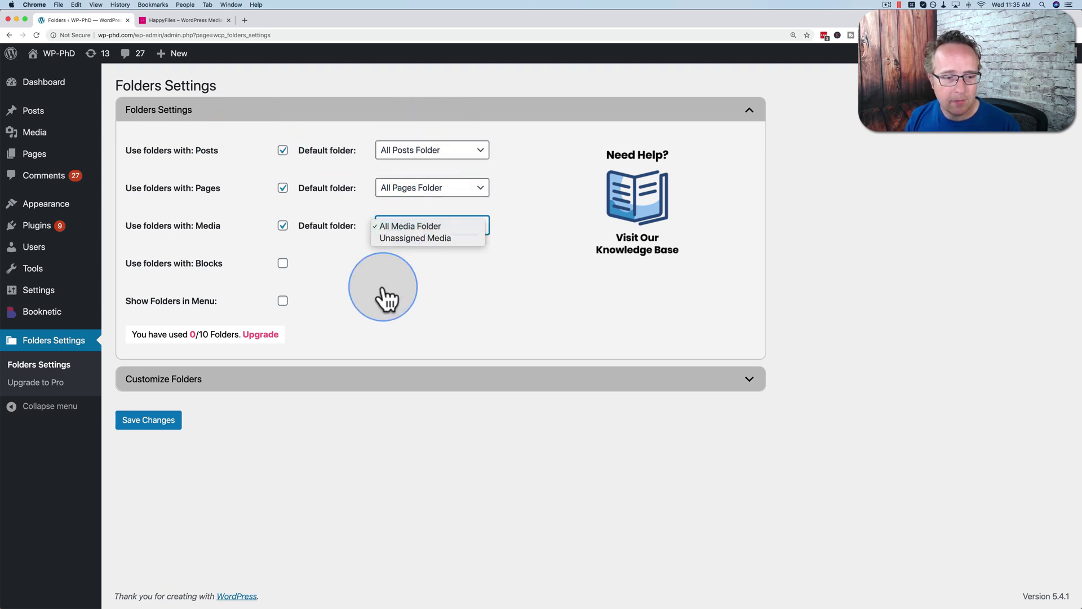
click(319, 347)
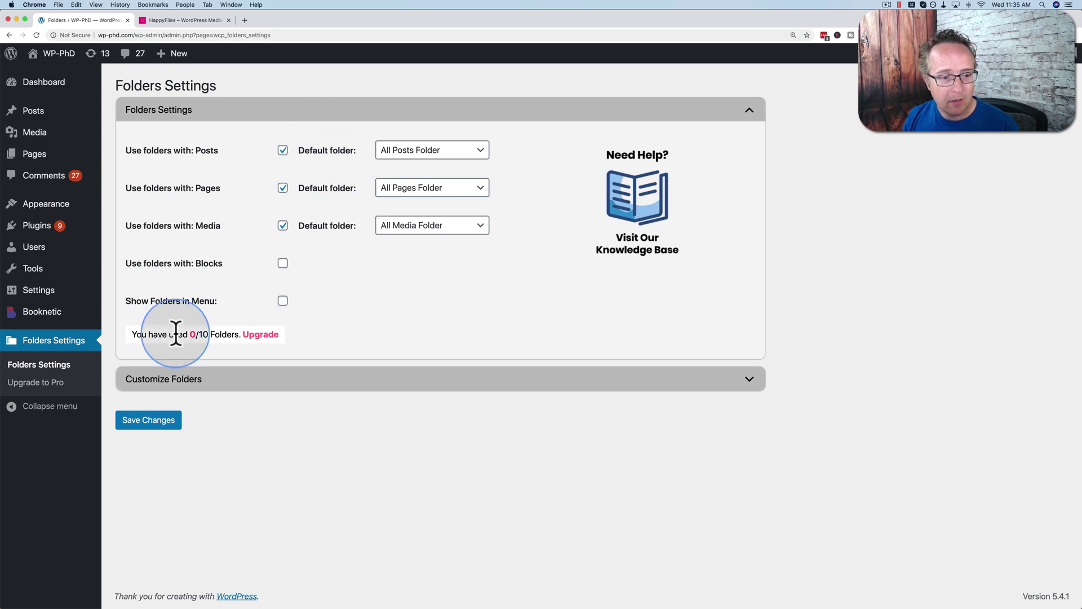
drag(210, 334, 182, 334)
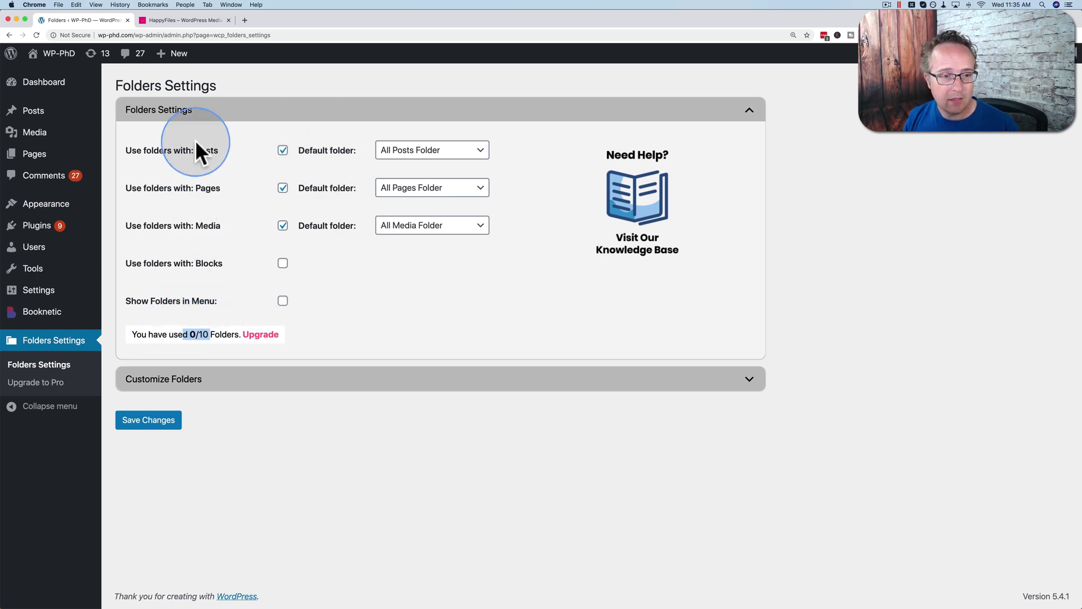
Step: On Folders' Upgrade to Pro pricing, set the Agency plan to 1000 websites and note the $249 price
super+click(256, 334)
click(181, 20)
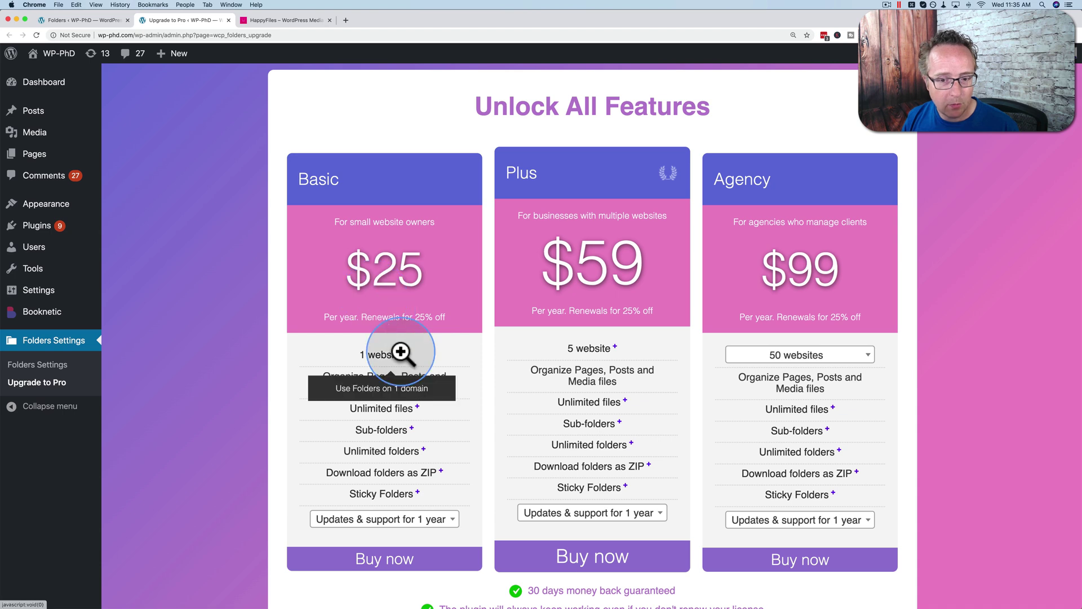
click(745, 248)
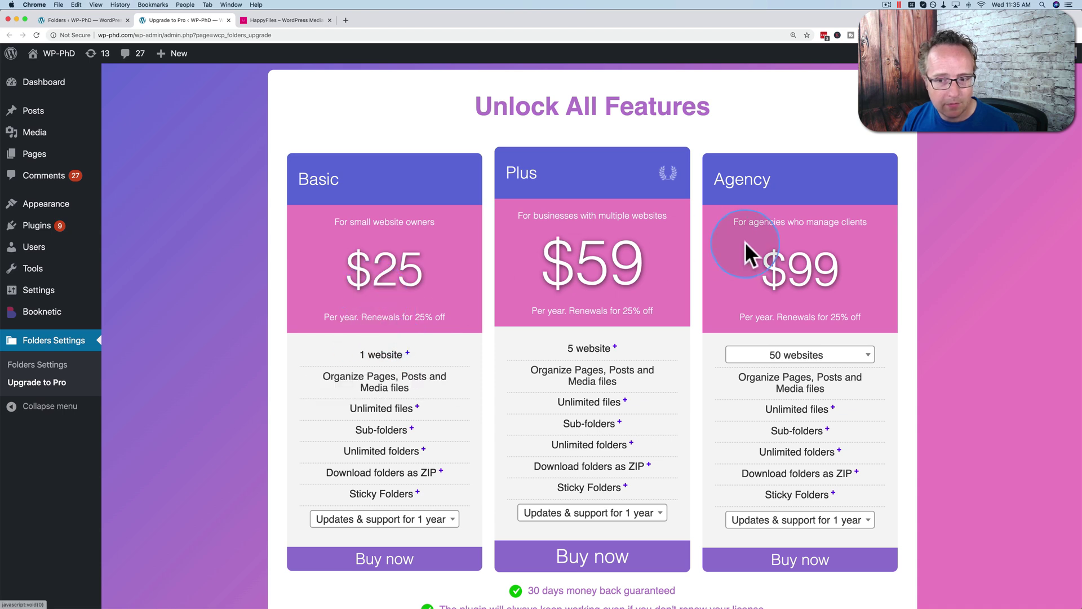
click(806, 367)
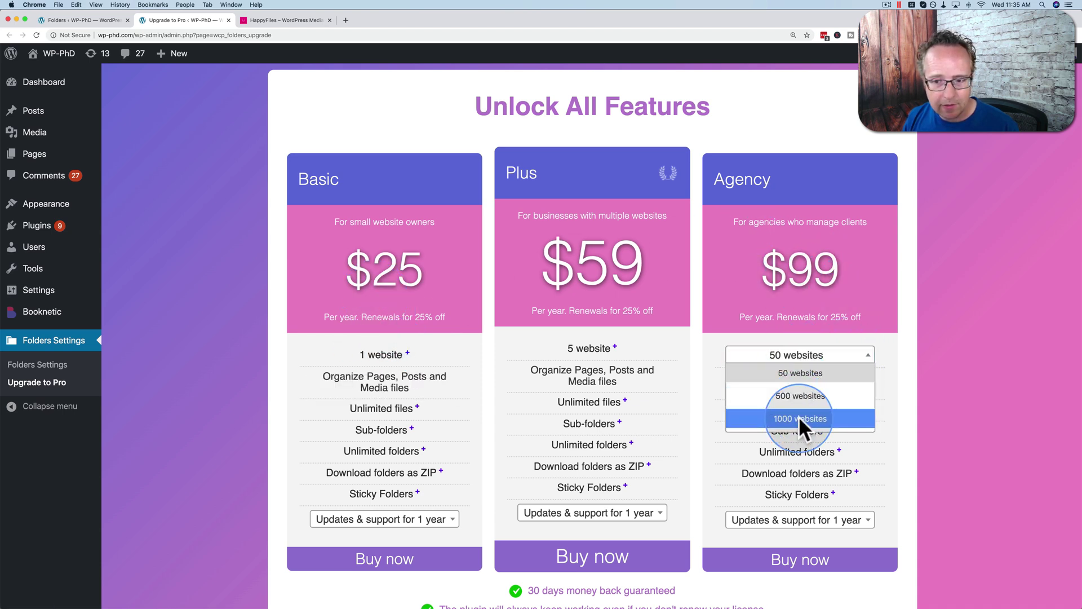
click(801, 418)
drag(774, 266, 851, 266)
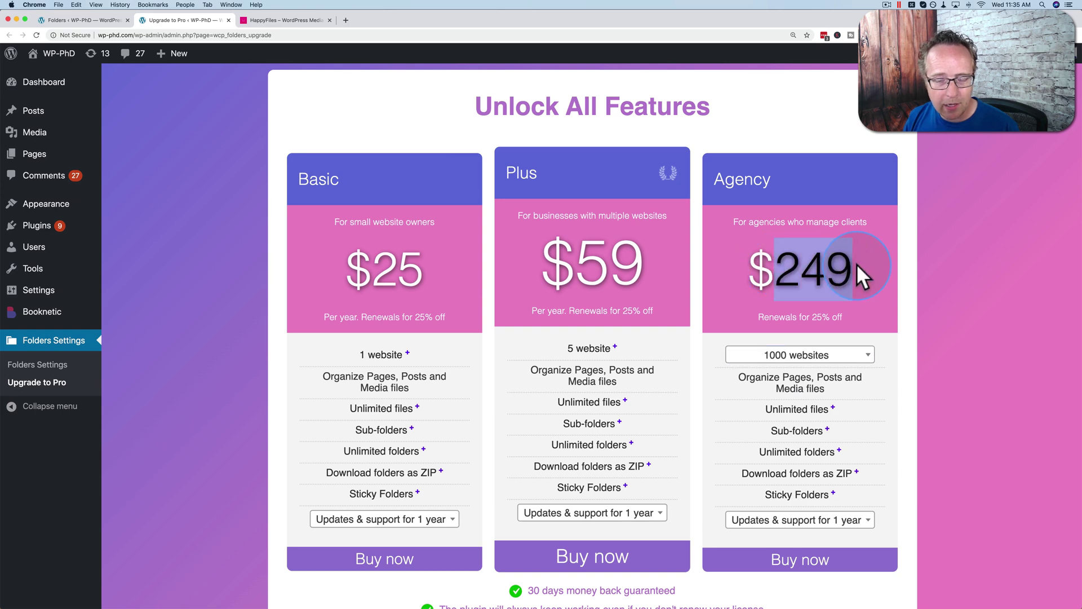
click(271, 24)
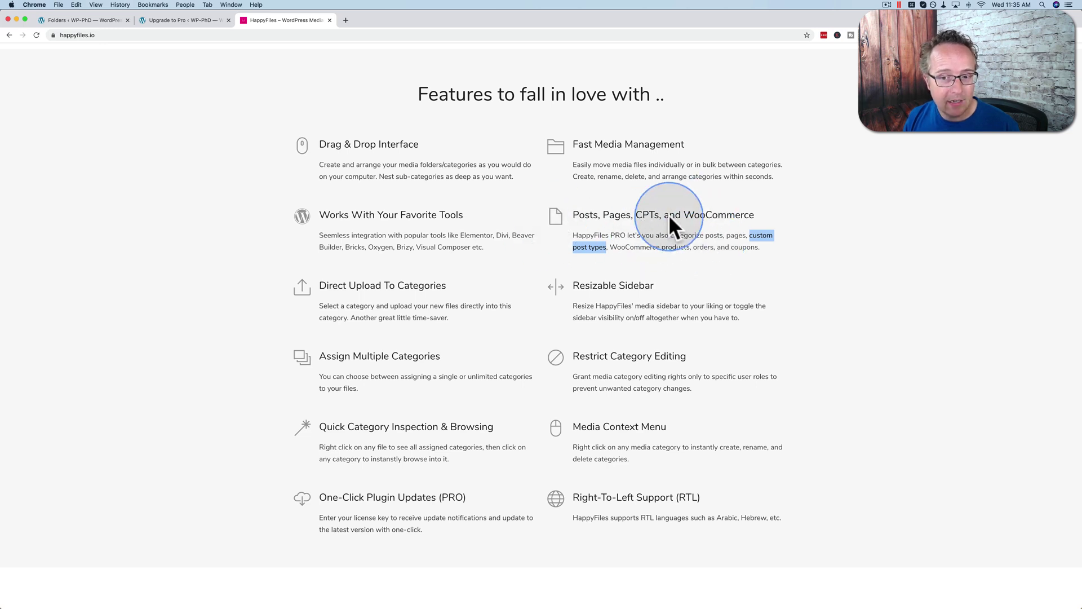
Step: Compare the Folders settings against the HappyFiles features page, ending on Folders settings
click(81, 20)
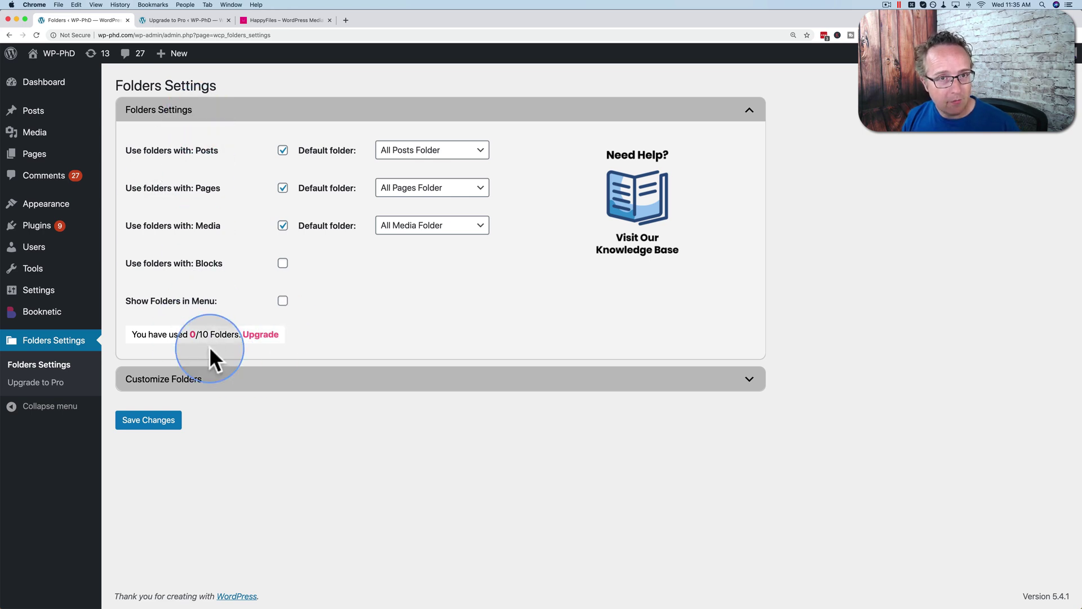
click(270, 21)
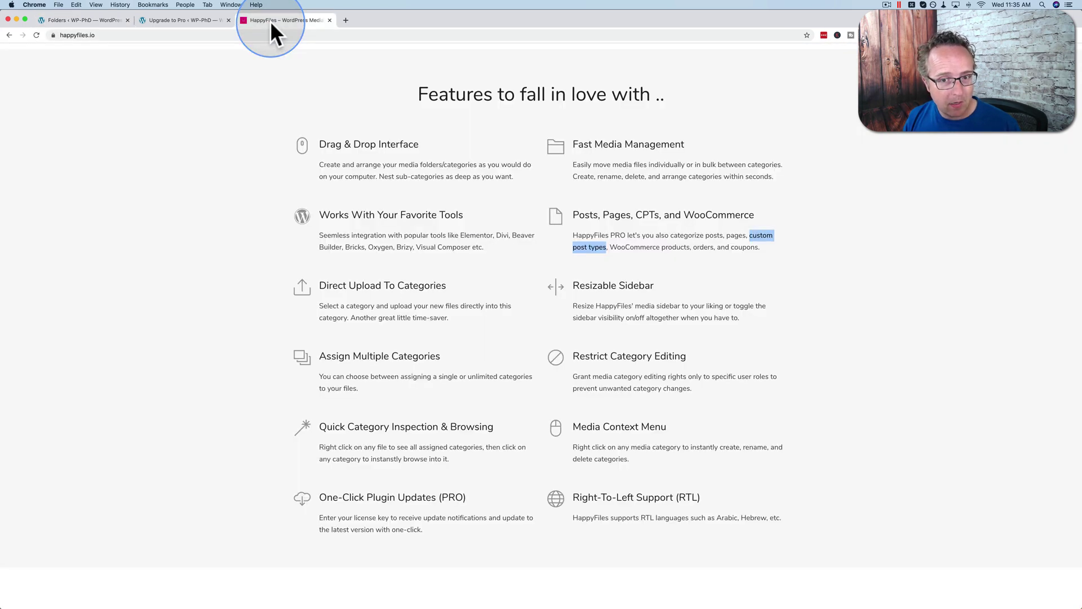
click(109, 29)
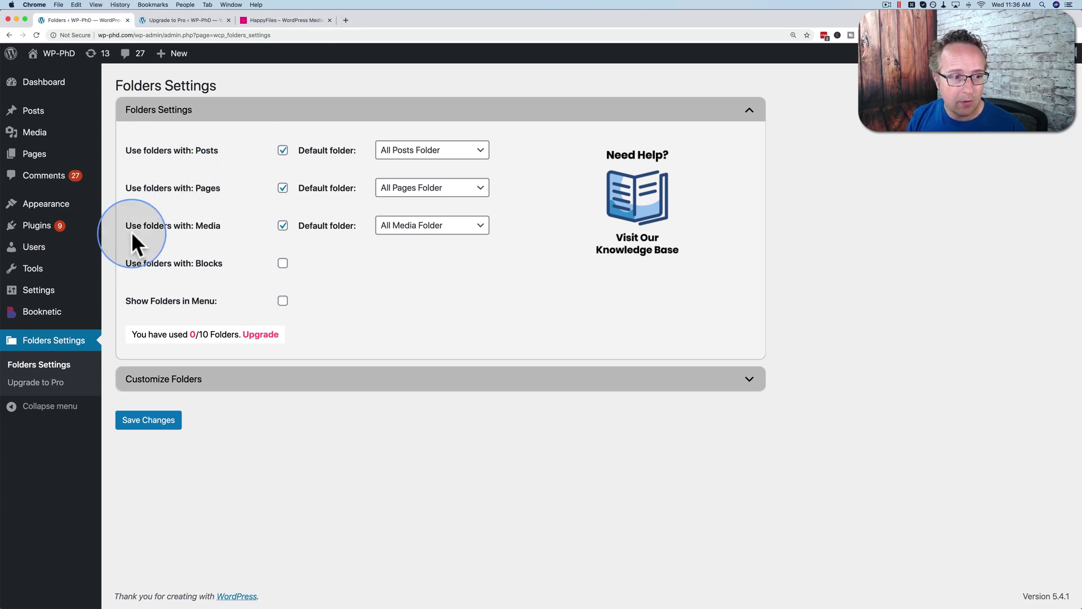
Step: In the Media Library, create a 'Music' folder and move the violin image into it
click(38, 139)
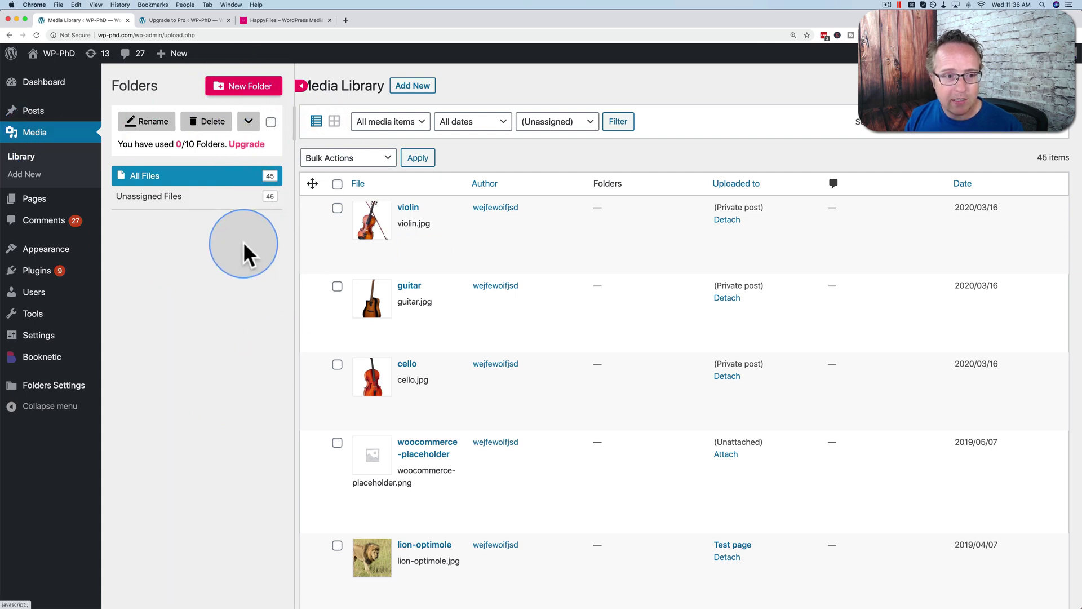
click(245, 87)
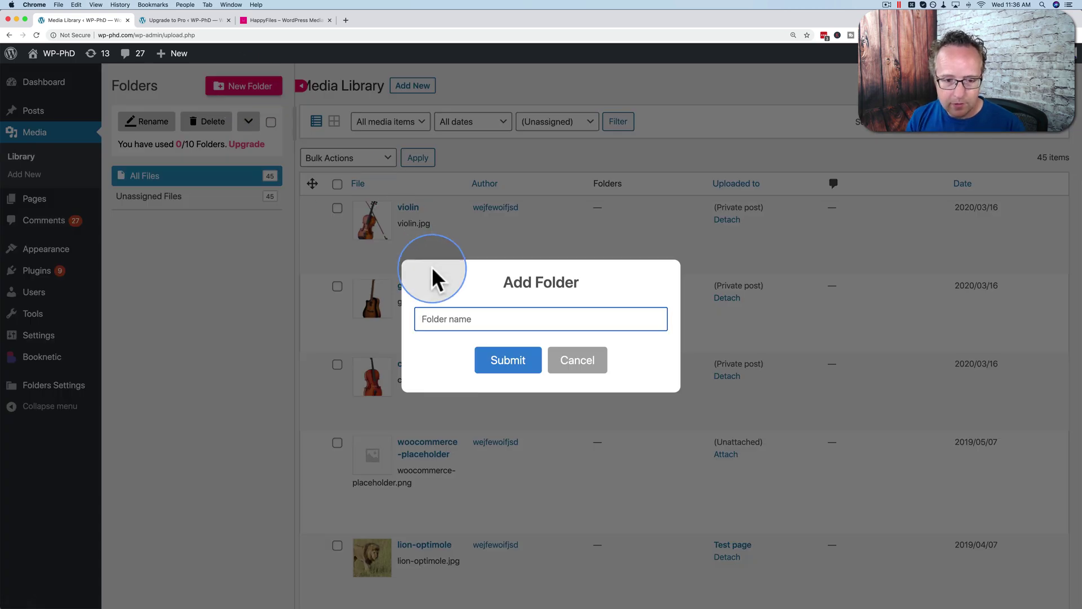
text(Music)
key(Return)
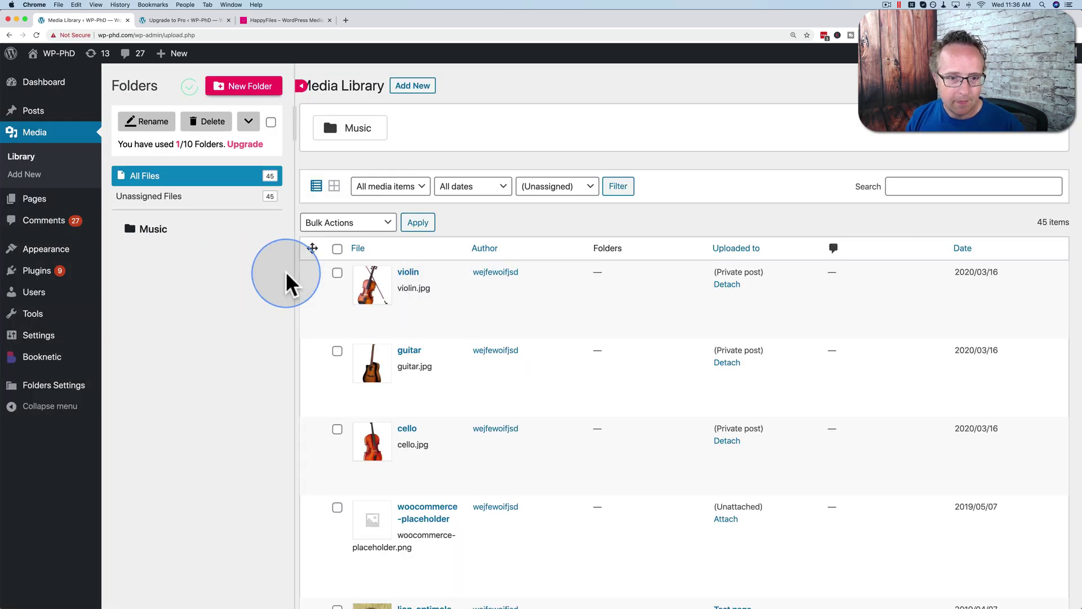
drag(319, 296, 151, 242)
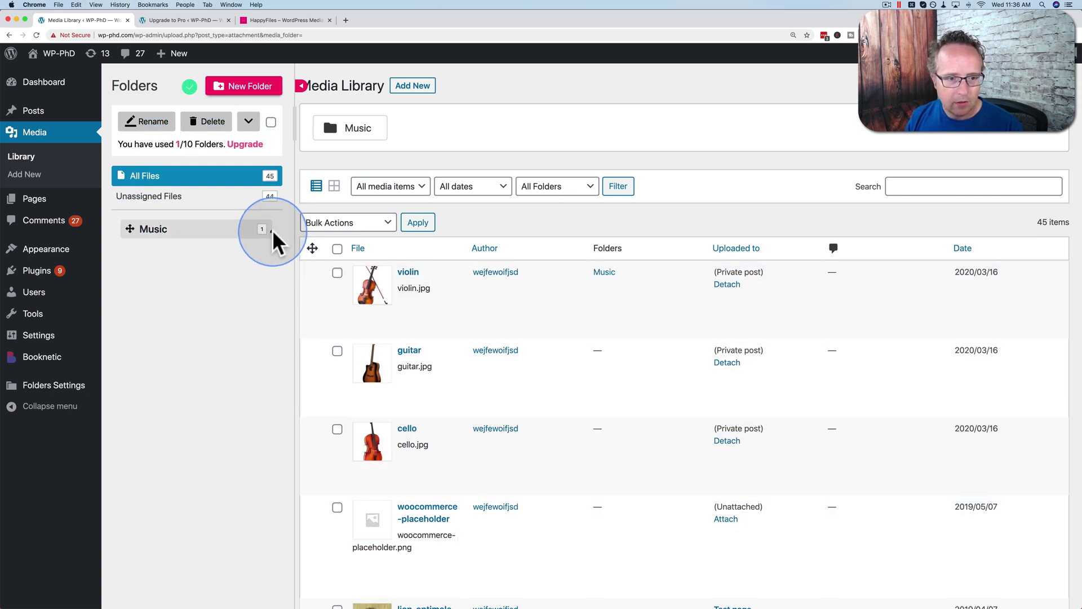
Step: Filter to the Music folder, open violin's Edit Media page and highlight its uploads/2020/03 file path
click(188, 234)
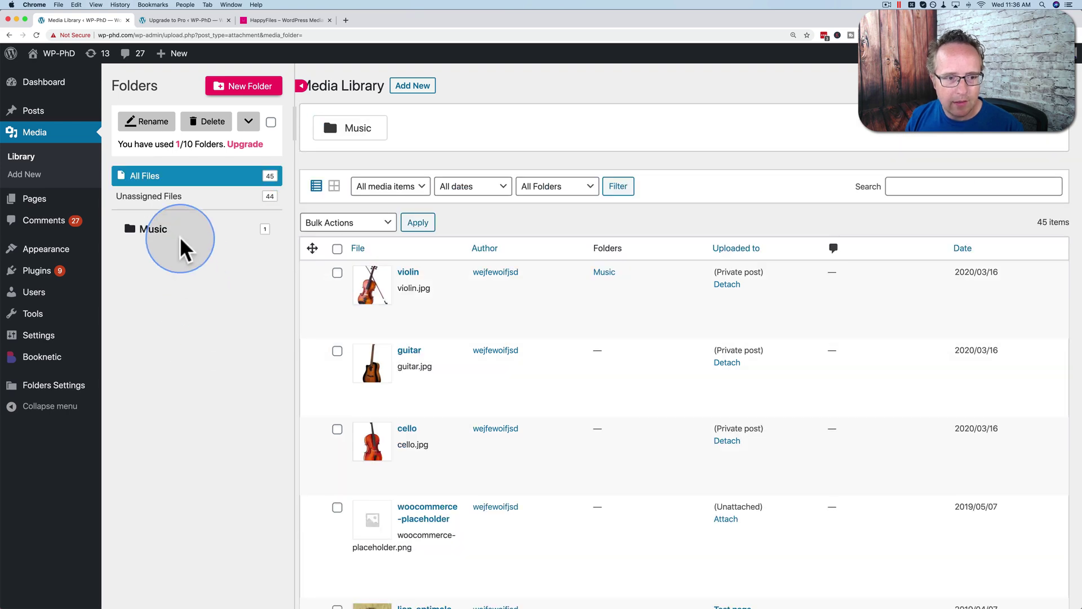
click(180, 235)
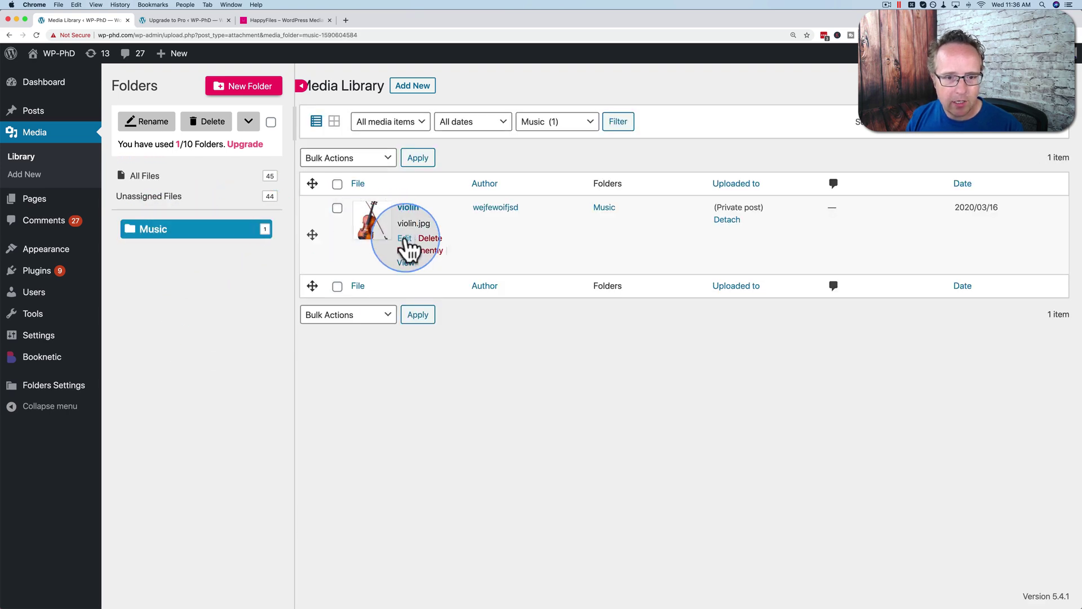
click(405, 239)
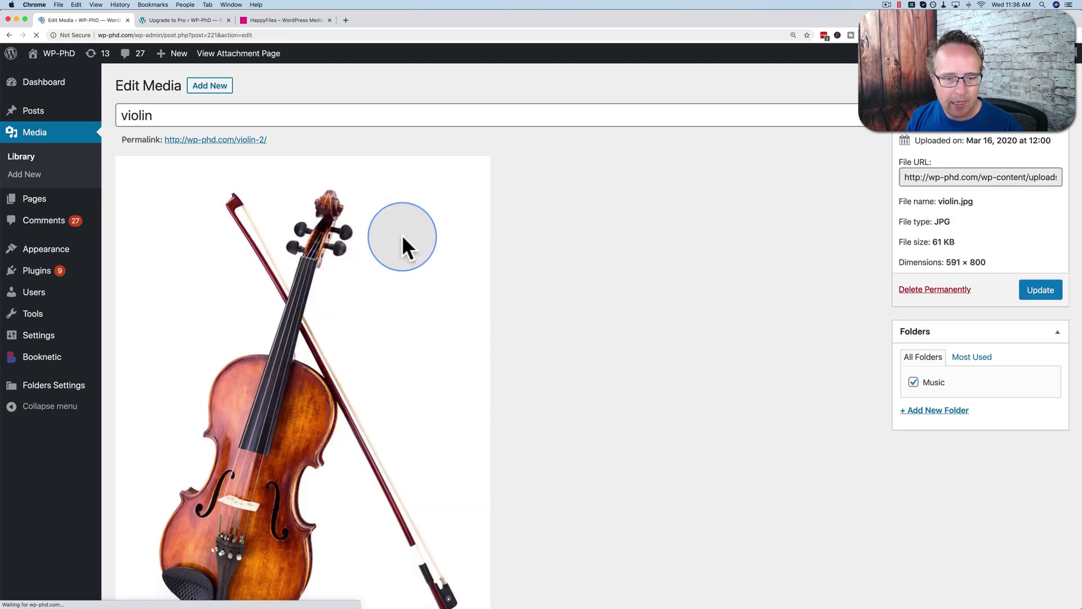
click(1037, 174)
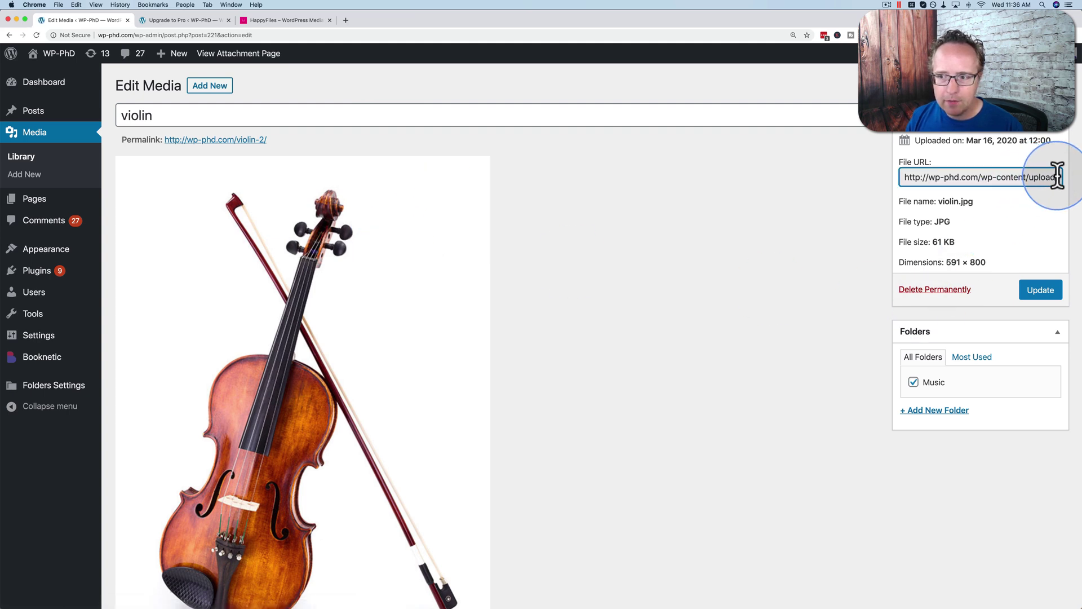
drag(1031, 176, 1063, 176)
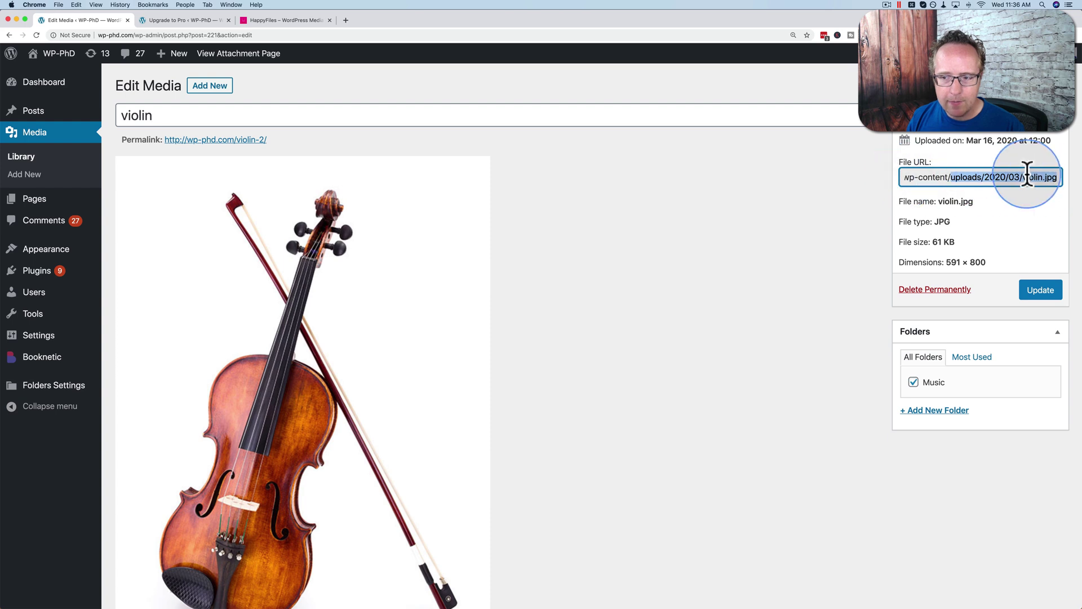
click(871, 174)
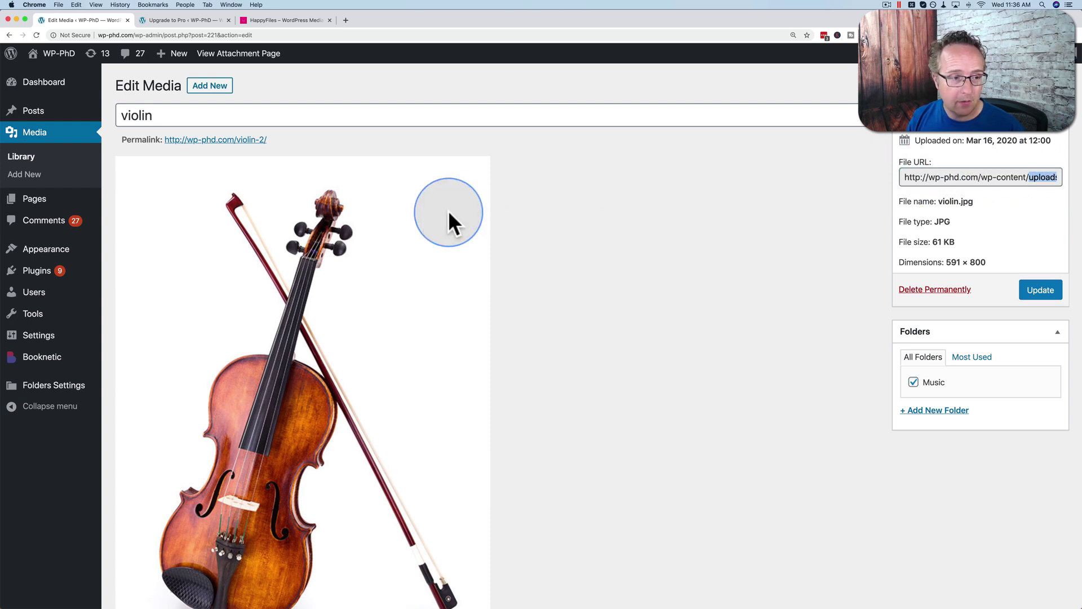
Step: In All Pages, create a folder named 'Pages That Start With C' and widen the folders panel
click(54, 205)
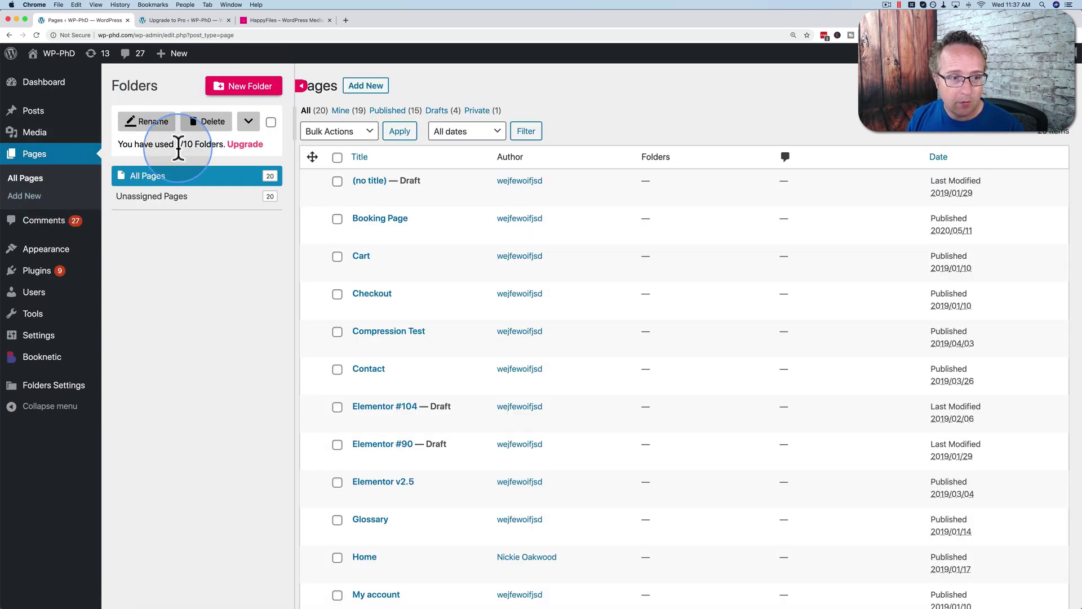
click(264, 93)
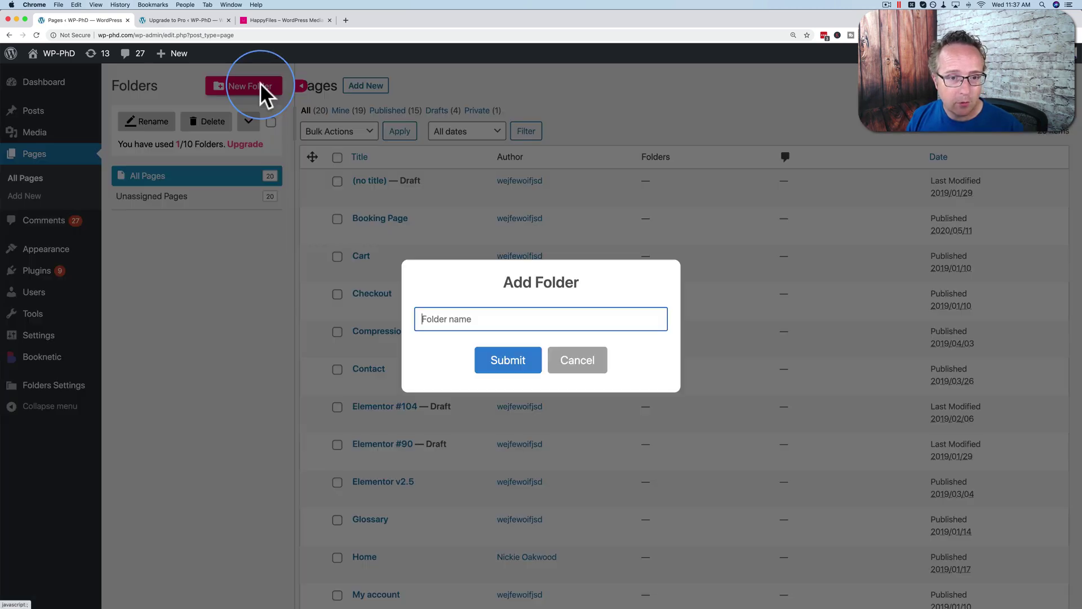
click(506, 312)
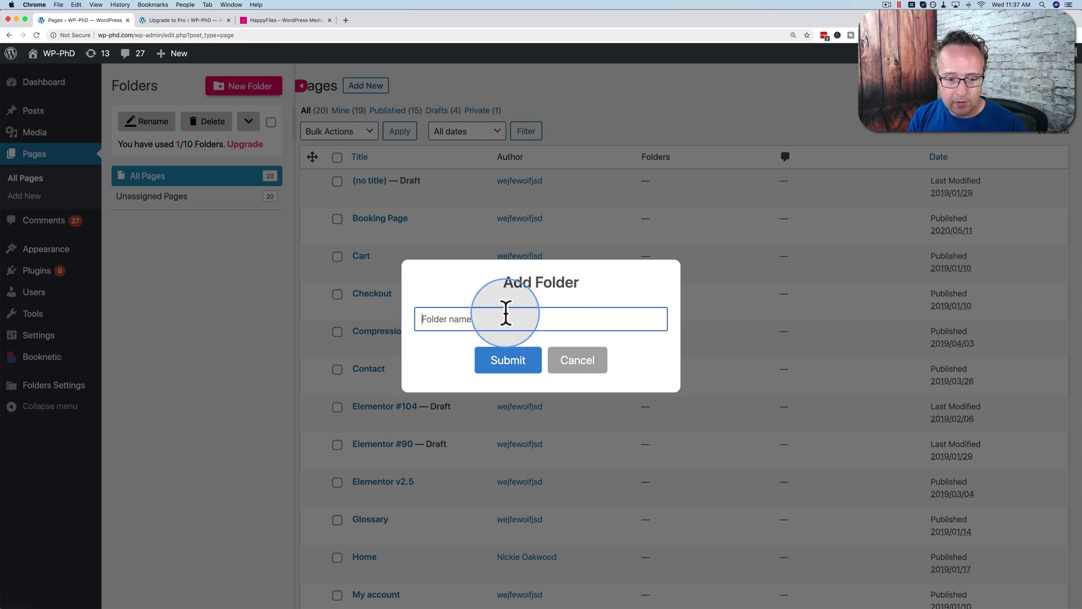
text(Pages That Start With C)
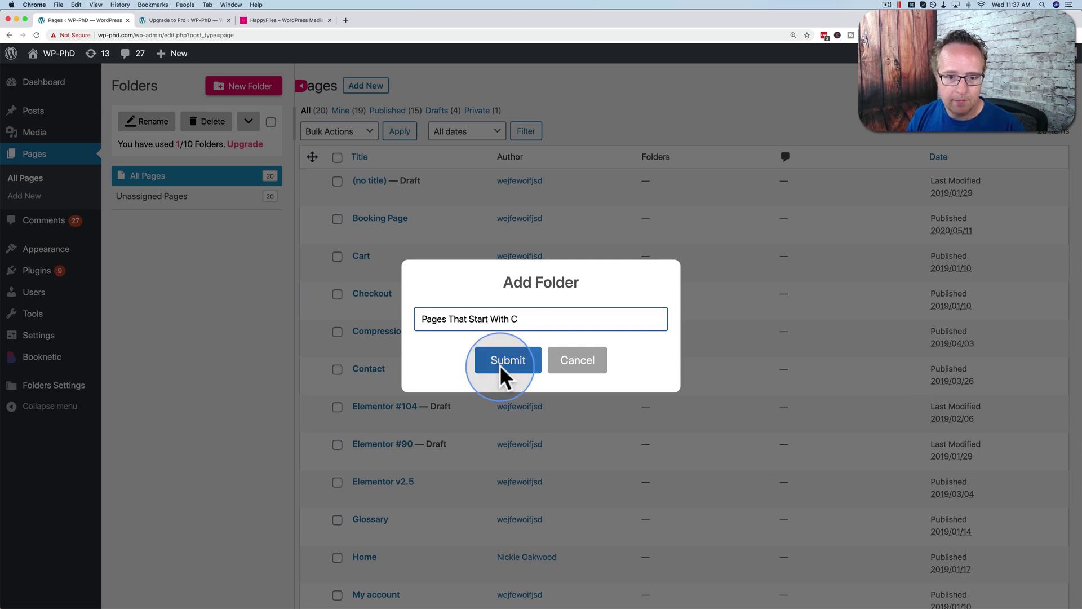
click(505, 366)
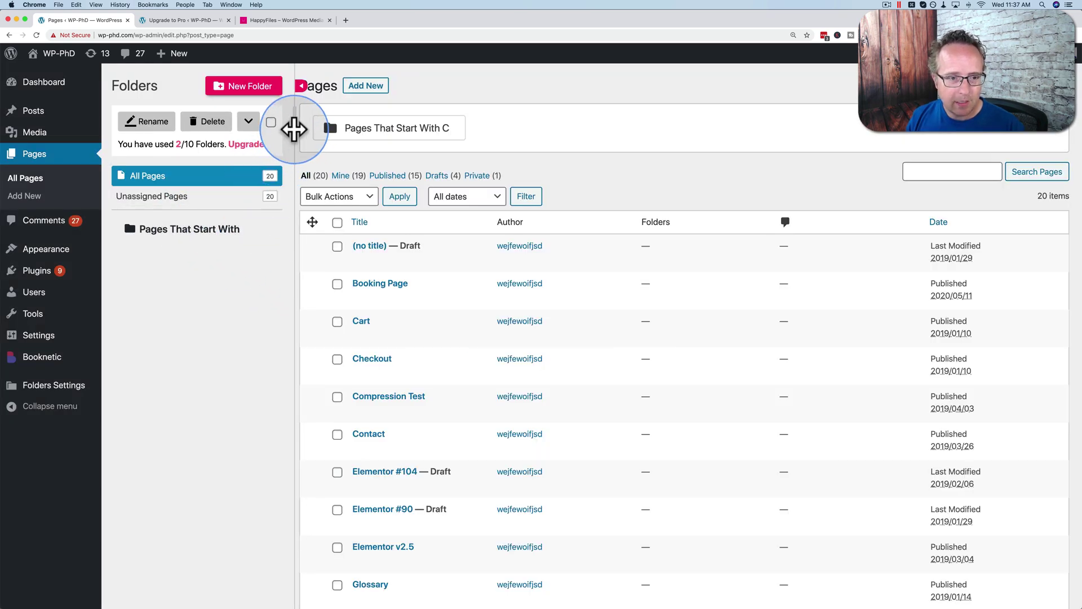
drag(297, 130, 319, 130)
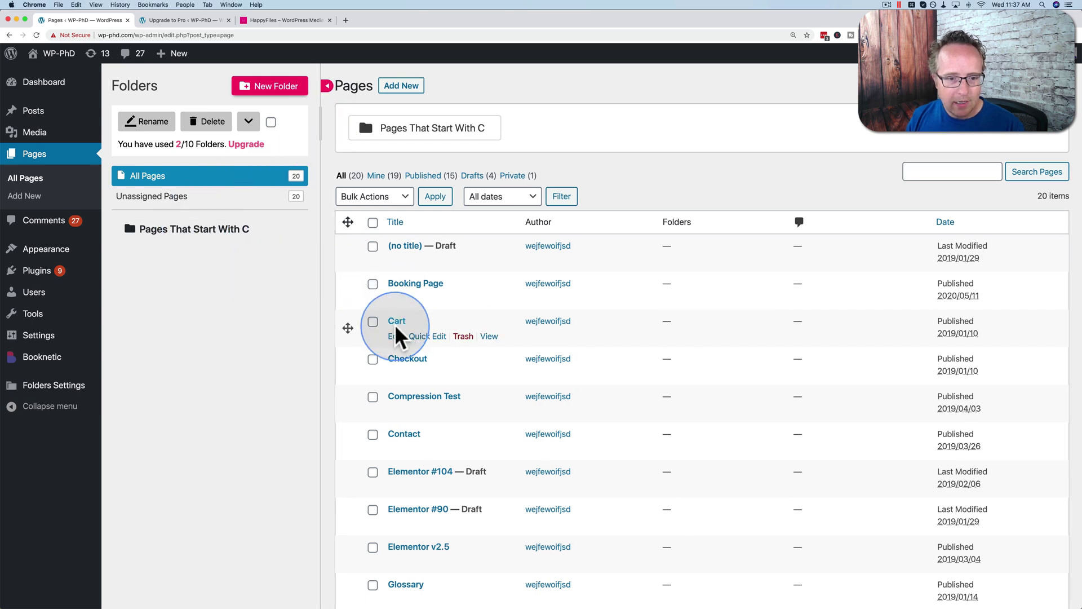
Step: Move the Cart, Checkout, Compression Test and Contact pages into that folder
drag(348, 328, 198, 241)
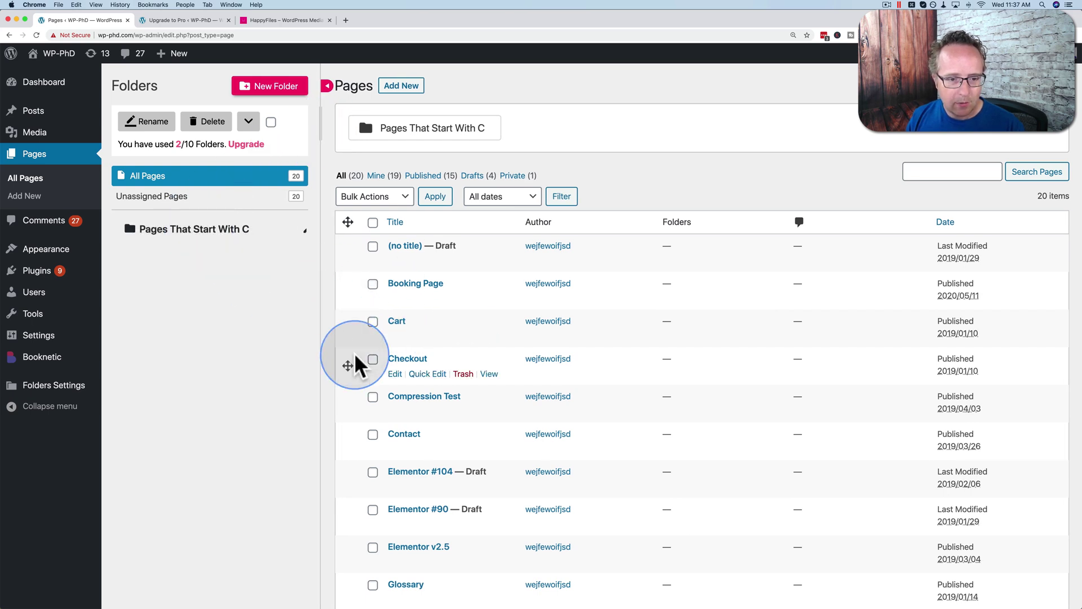
drag(325, 358, 225, 244)
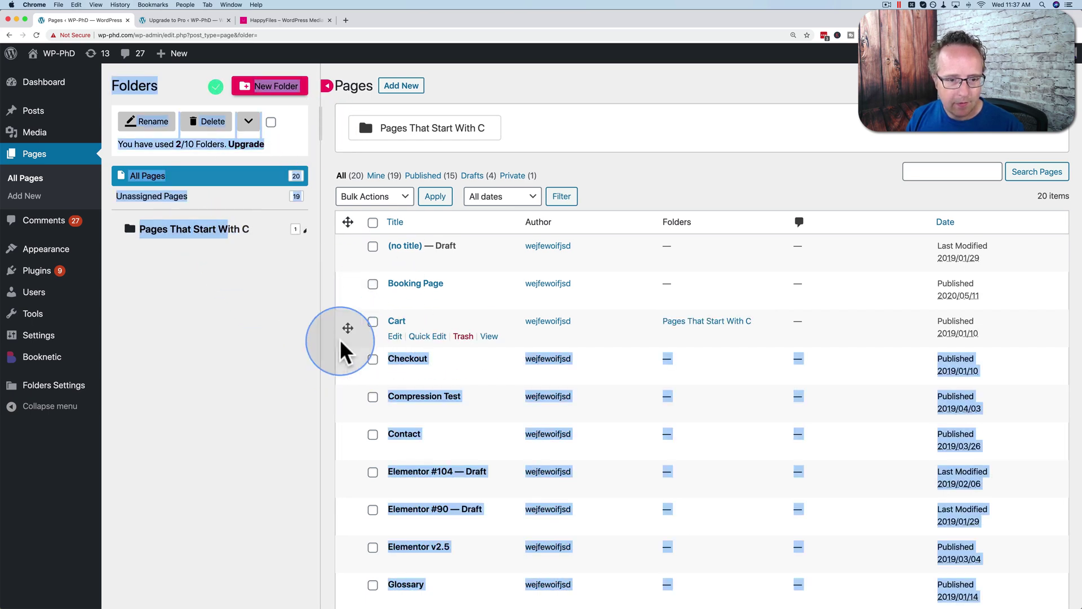
drag(348, 365, 219, 237)
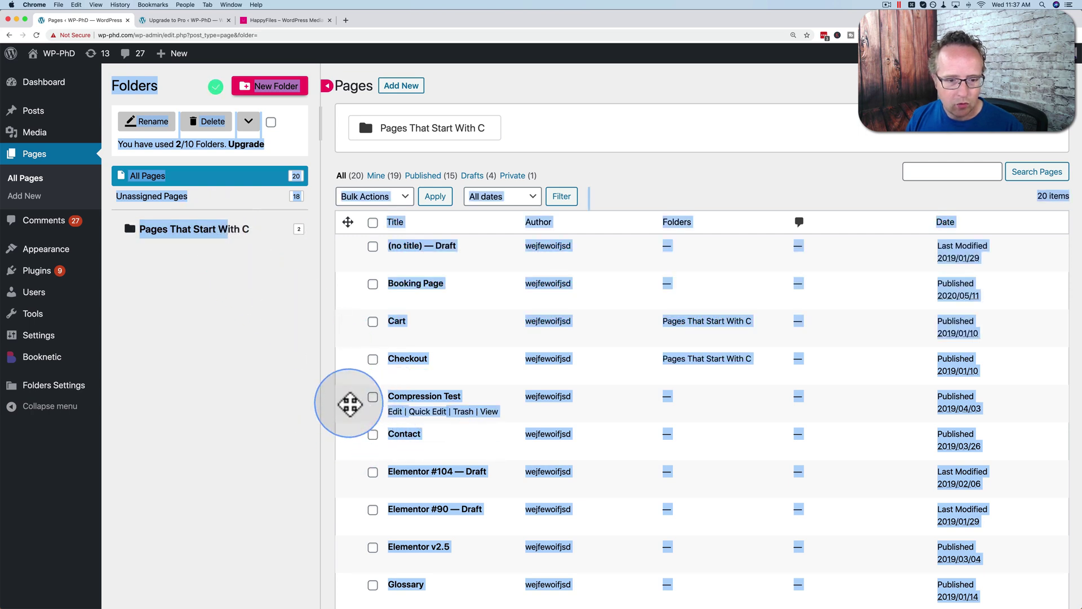
drag(349, 403, 218, 241)
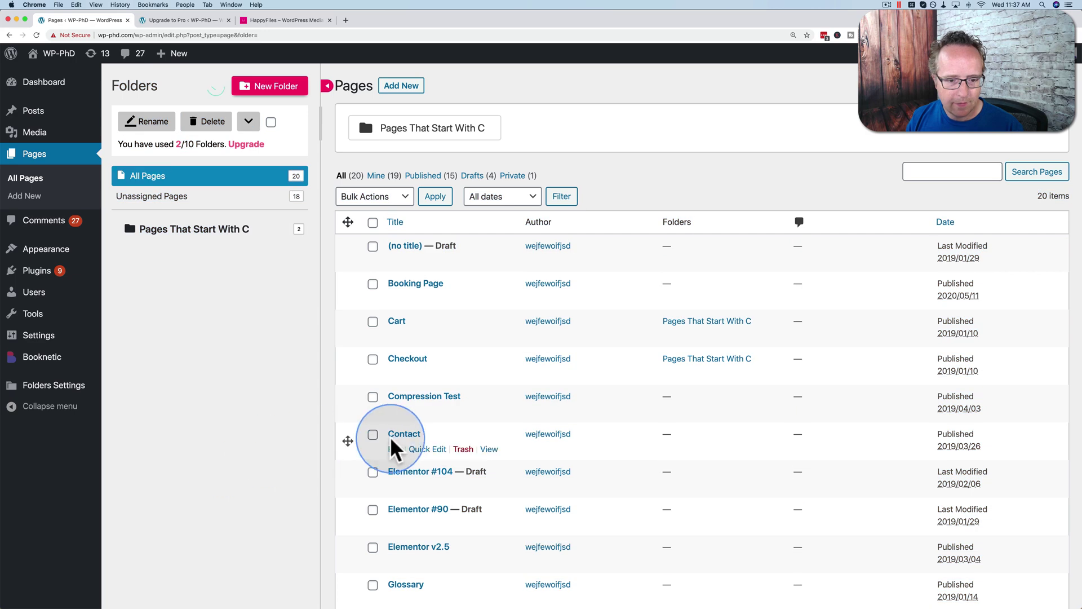
drag(350, 442, 197, 232)
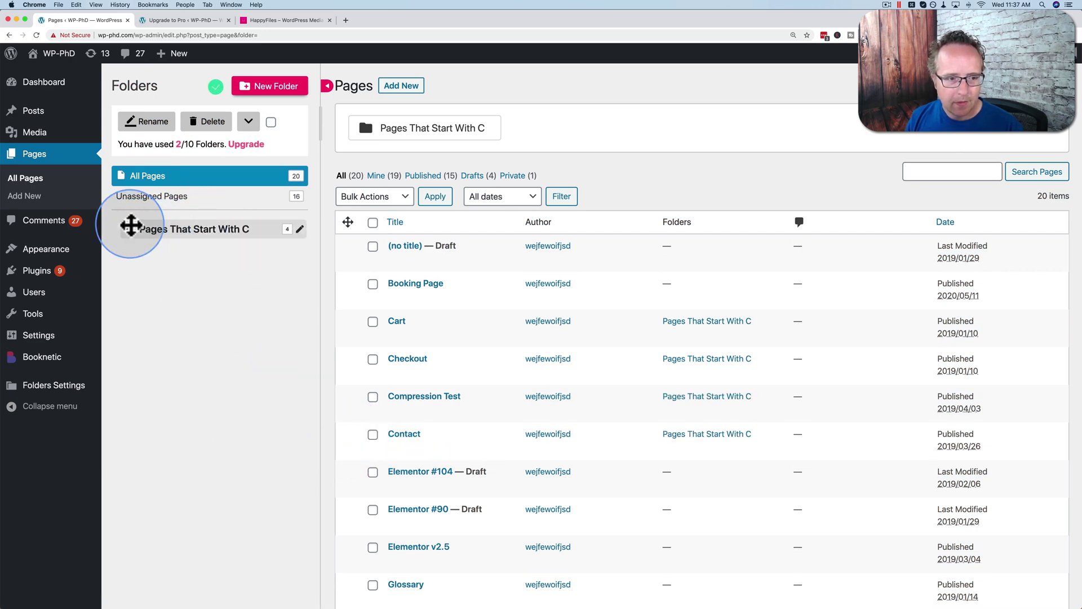
Step: Filter the list to Pages That Start With C, then open and cancel a Quick Edit of Cart
click(183, 235)
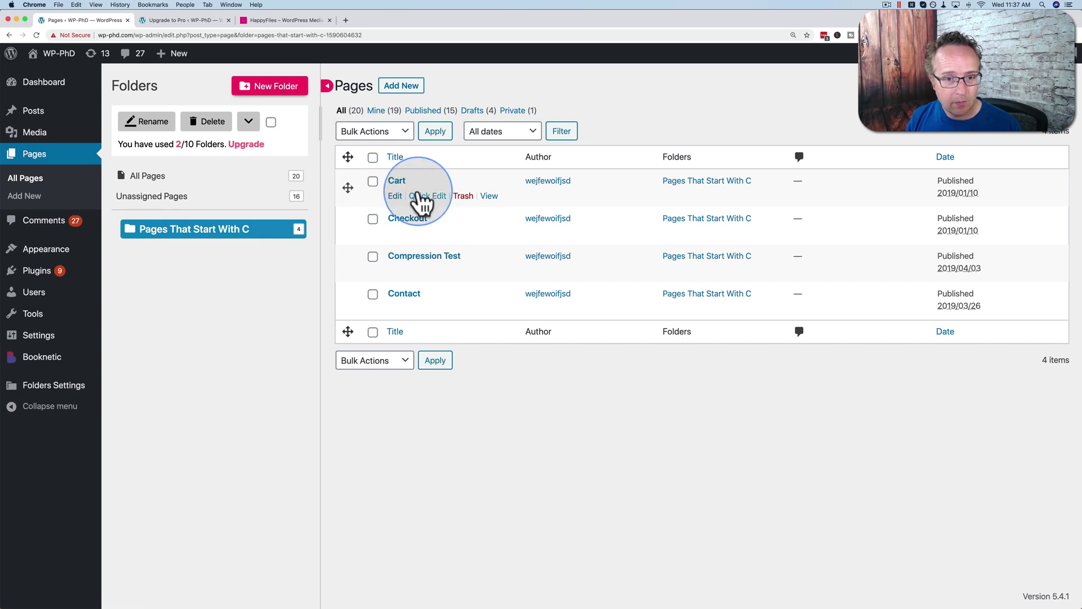
click(422, 197)
key(Delete)
text(Cart)
drag(416, 220, 380, 223)
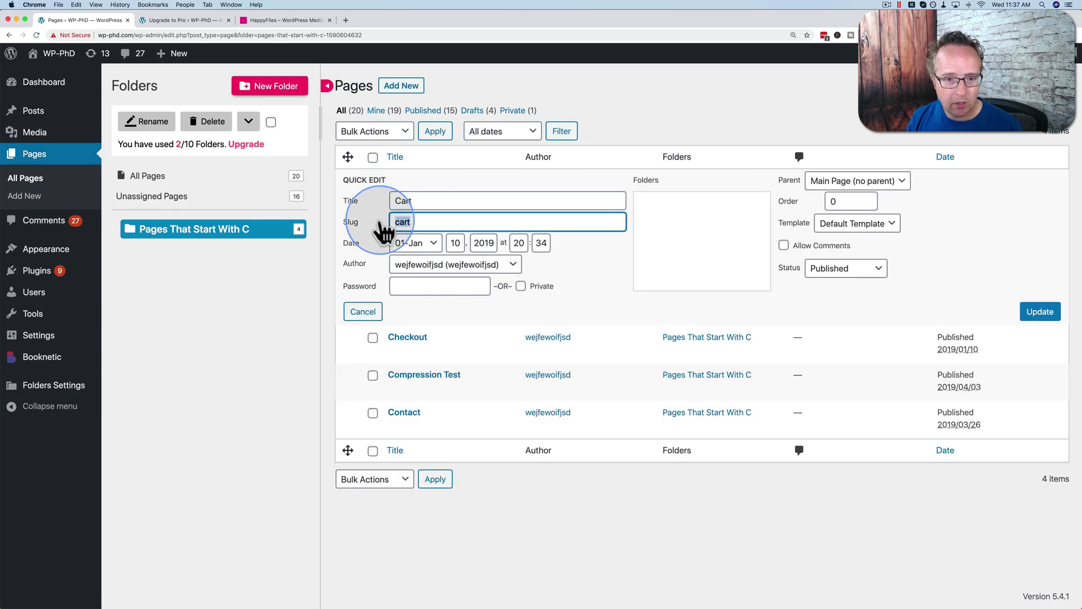
click(365, 312)
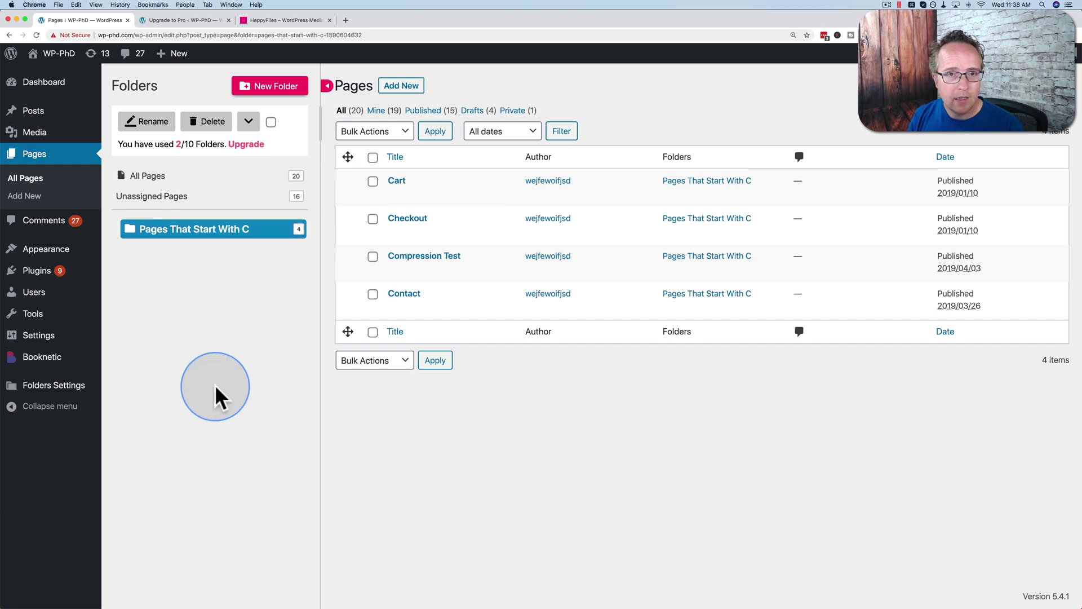
Step: Create 'Sub Folder' from the C folder's options menu and drag it out to the top level
click(269, 224)
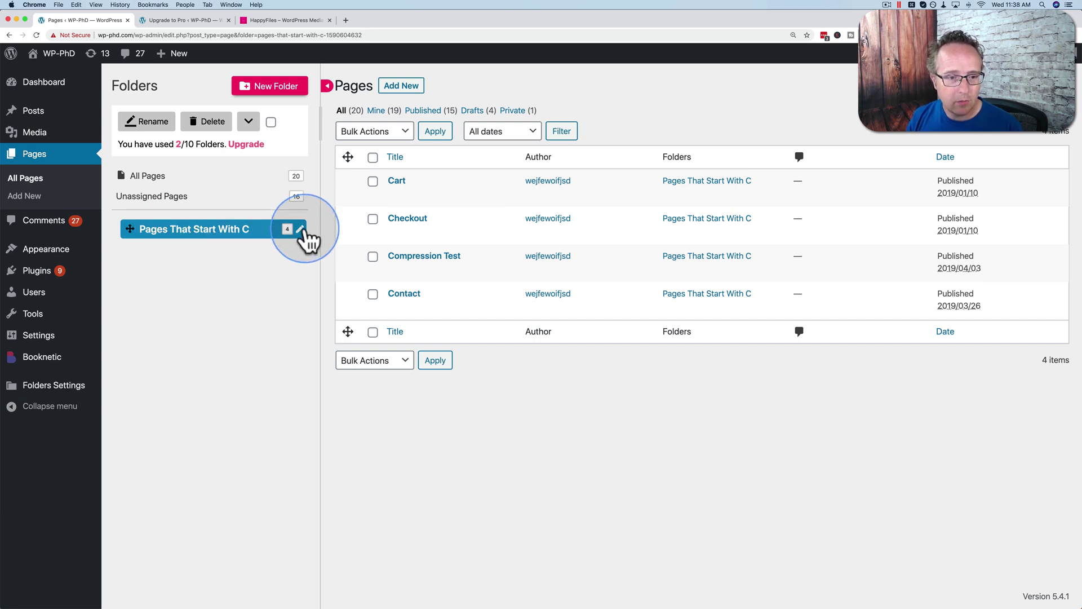
click(298, 229)
click(190, 237)
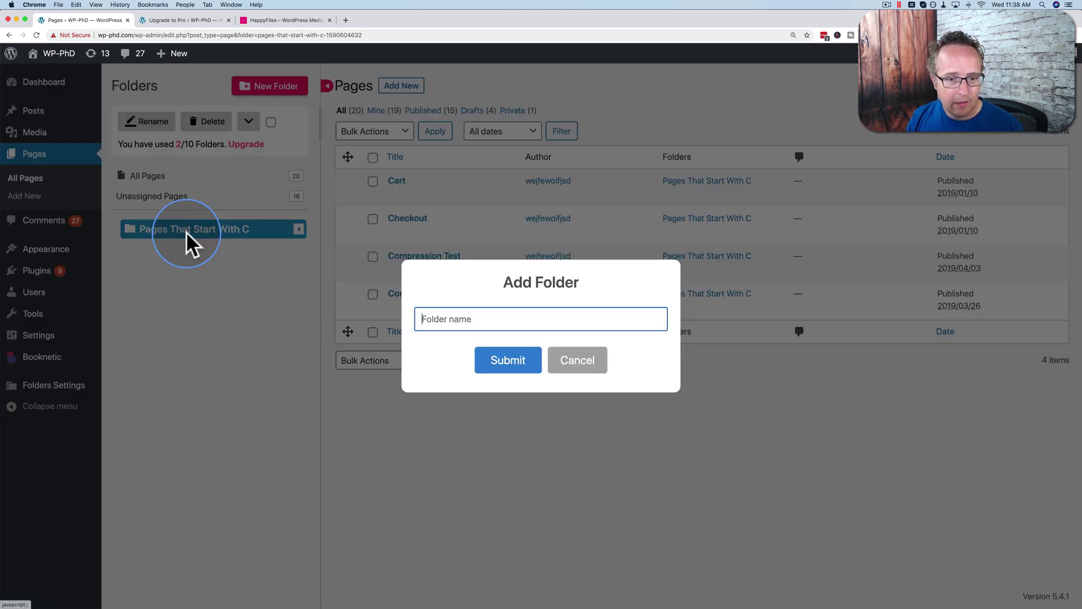
text(Sub Folder)
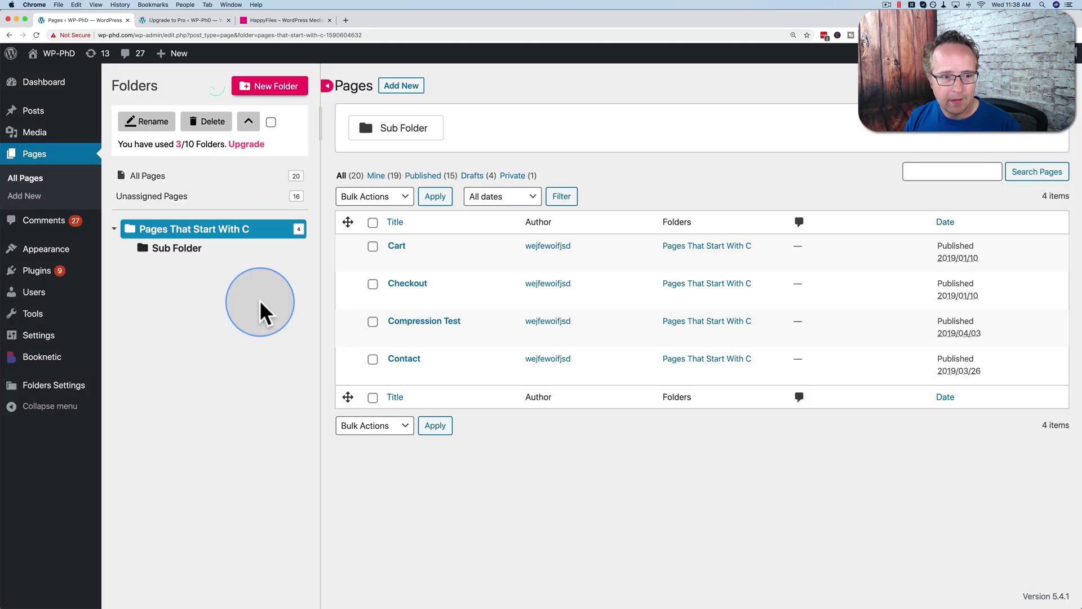
click(169, 250)
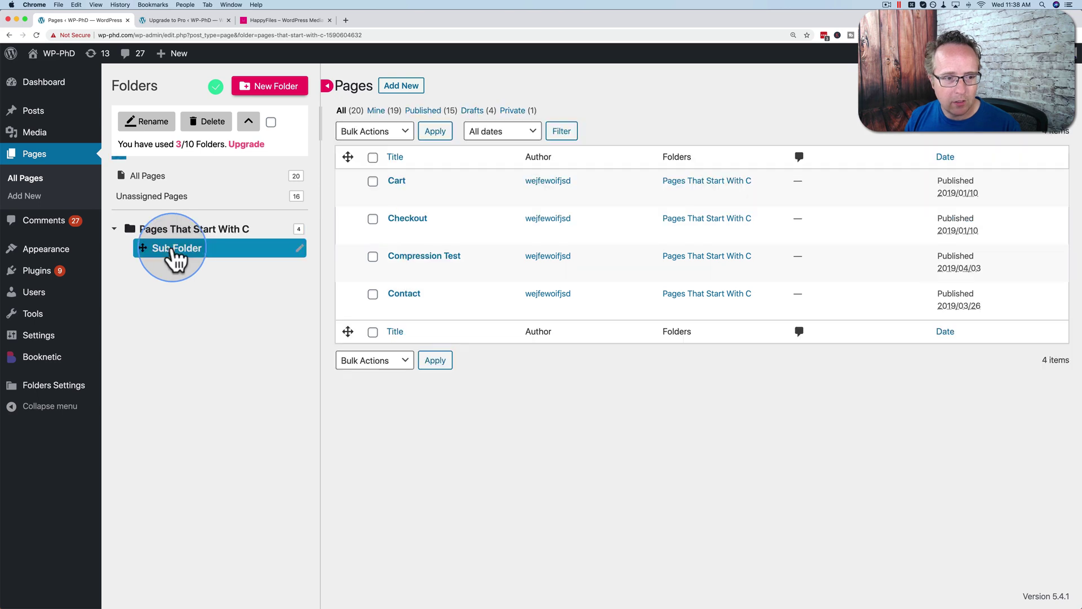
mouse_move(146, 249)
mouse_down()
mouse_move(107, 242)
mouse_move(114, 256)
mouse_move(138, 245)
mouse_move(107, 201)
mouse_move(150, 210)
mouse_move(107, 248)
mouse_move(130, 255)
mouse_up()
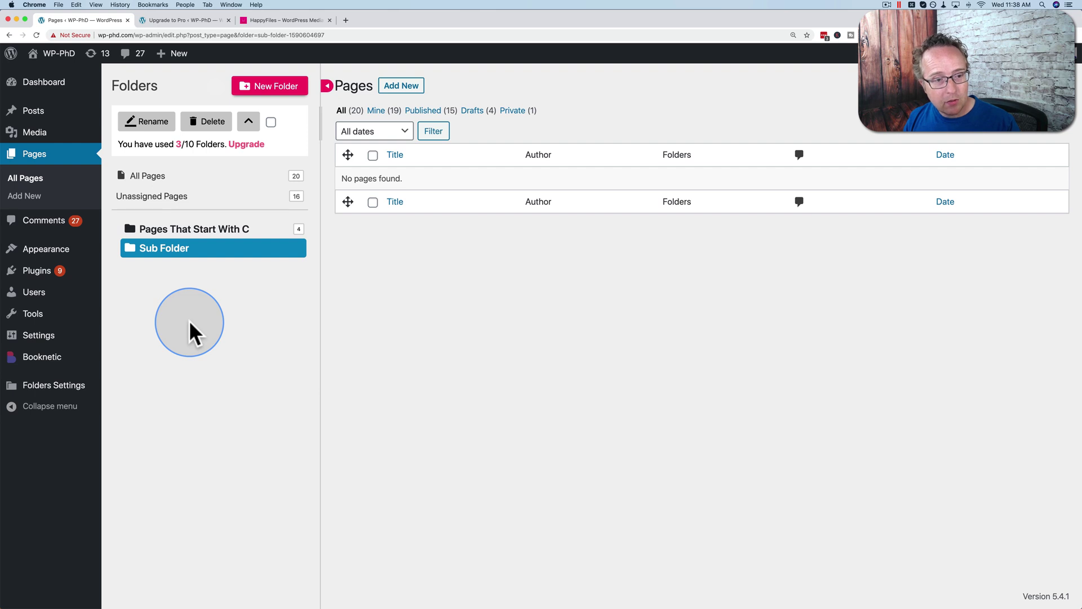
Step: Browse Posts and Plugins, ending on the WooCommerce Products list of Guitar, Cello and Violin
click(35, 113)
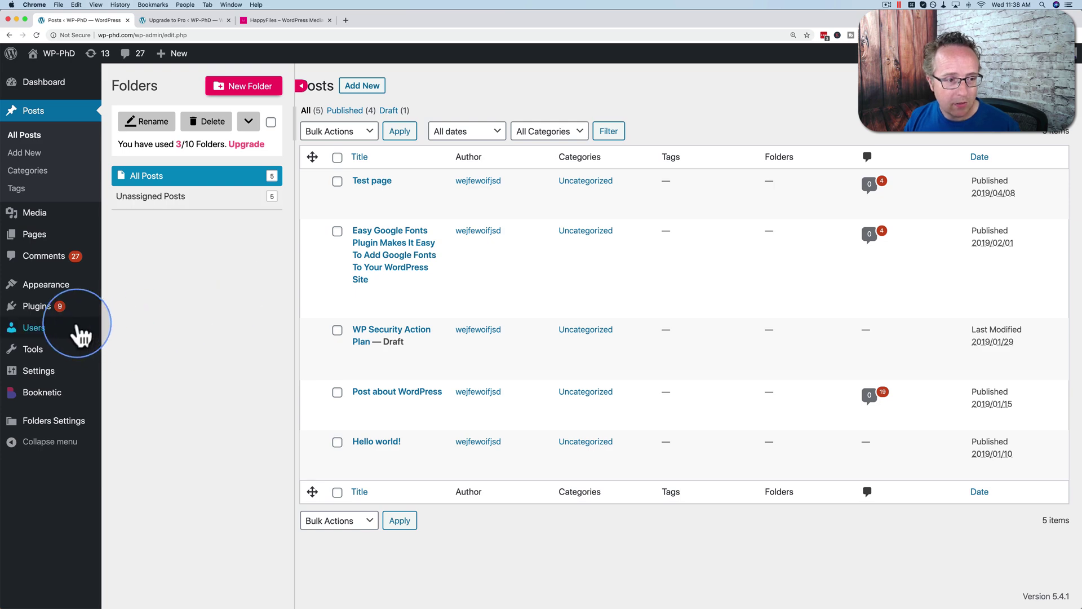
mouse_move(49, 313)
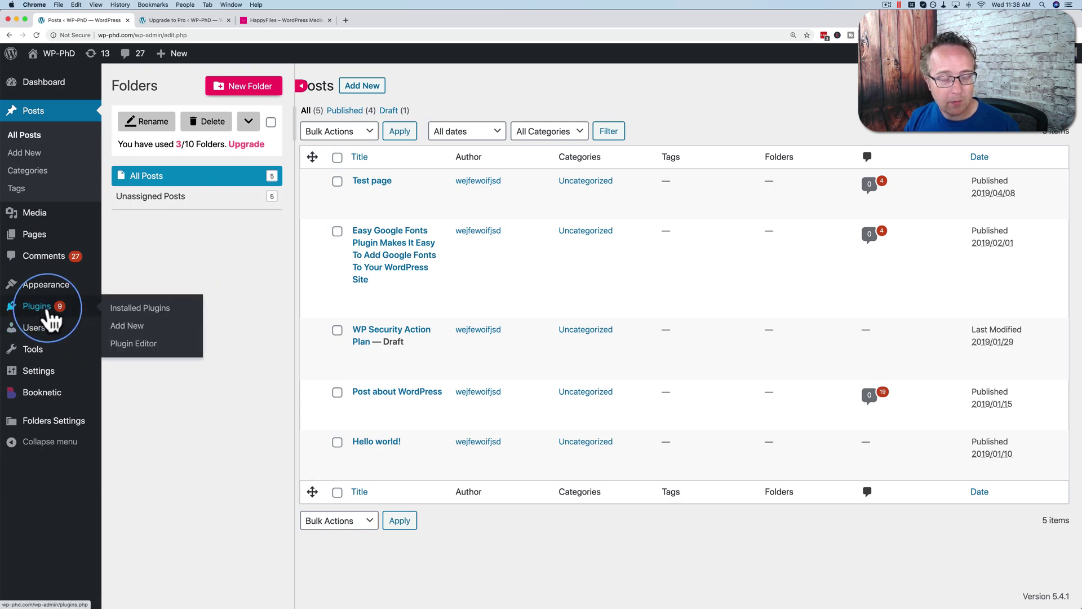
click(50, 314)
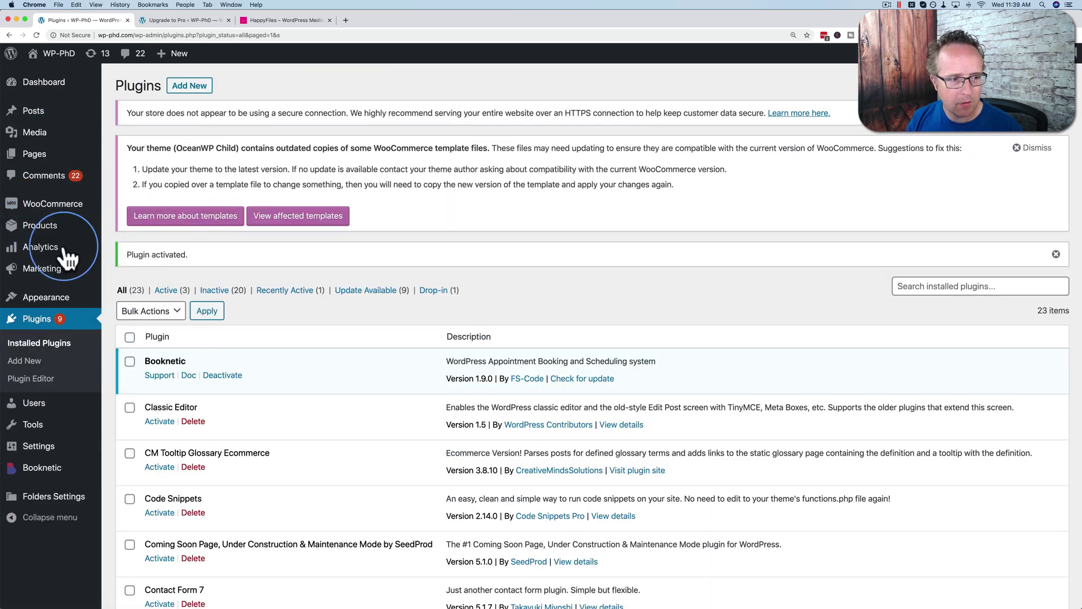
mouse_move(39, 228)
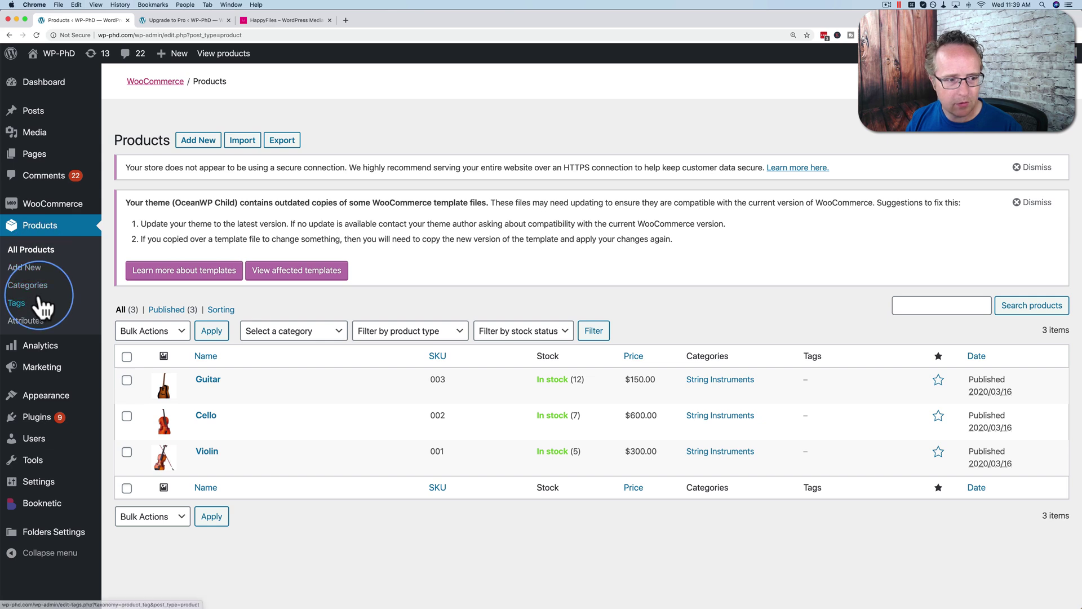
mouse_move(35, 354)
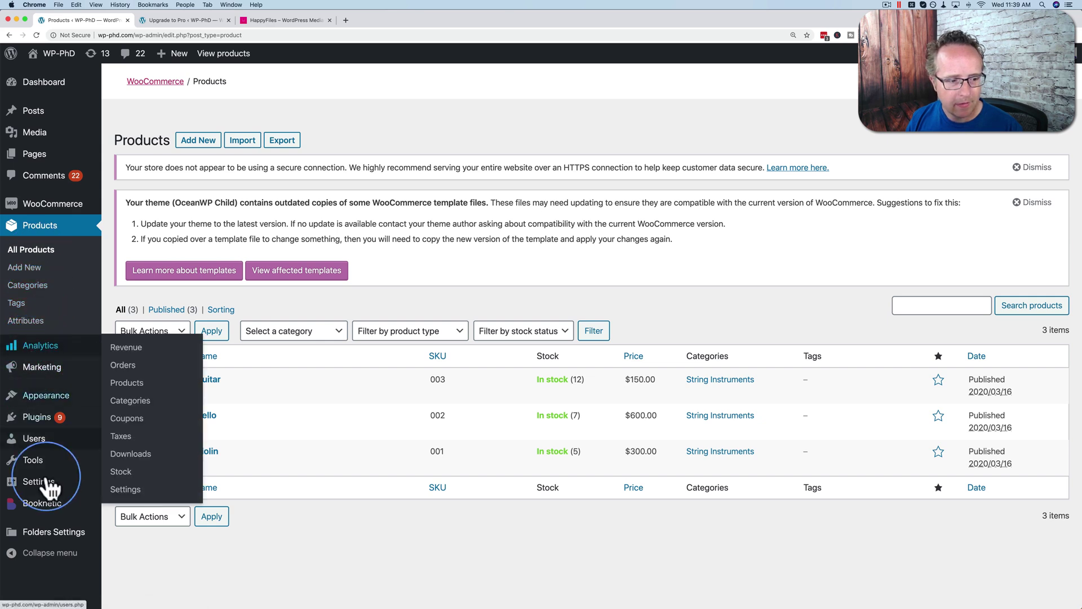
Step: Review the Folders plugin's Upgrade to Pro pricing page
mouse_move(56, 540)
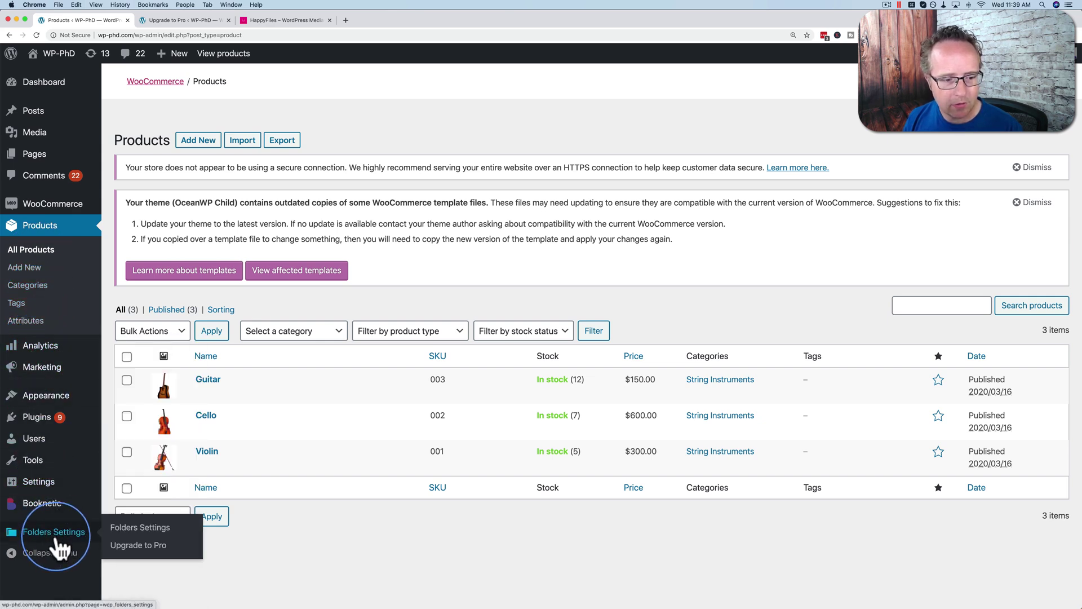
click(131, 548)
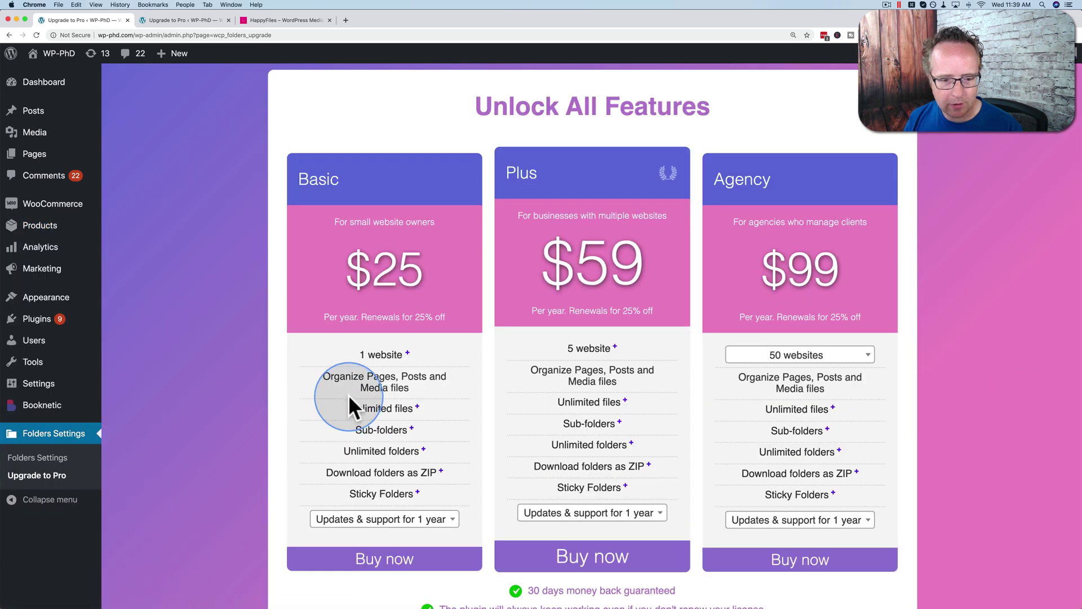
scroll(349, 395, down, 3)
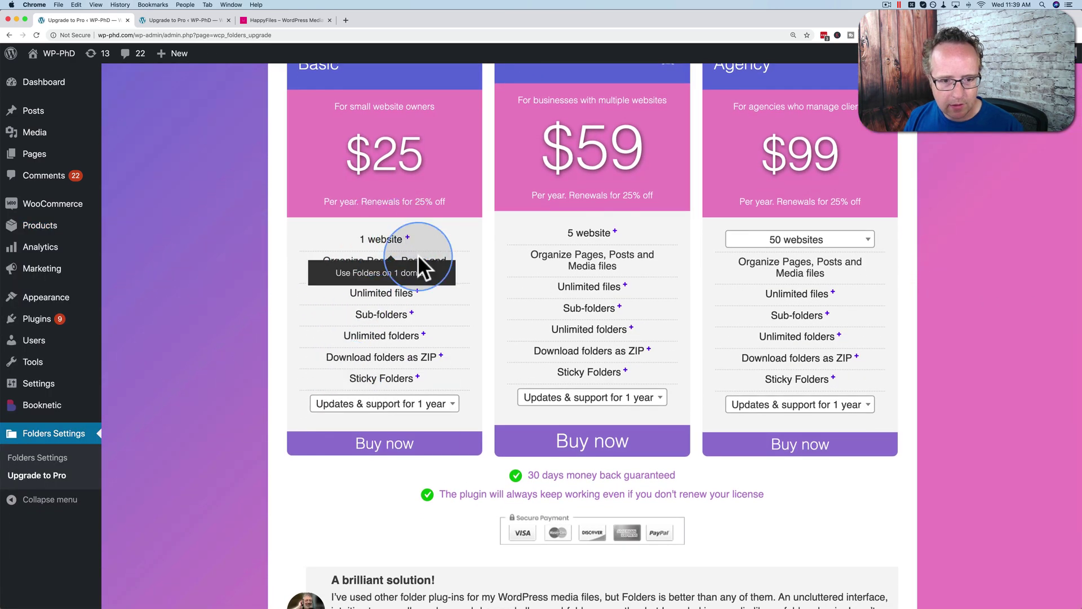
mouse_move(340, 361)
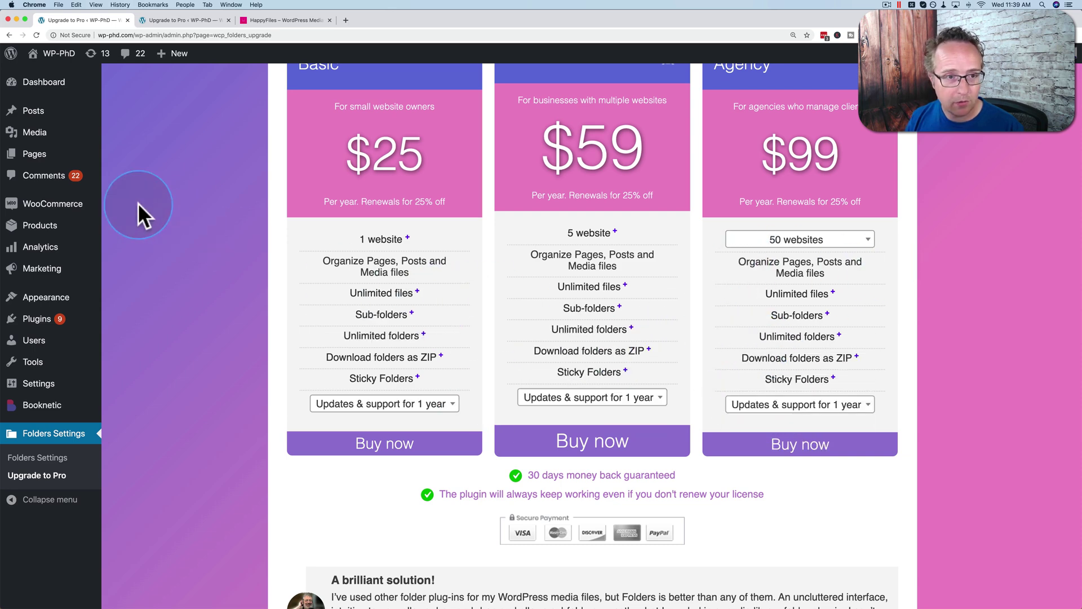
scroll(138, 202, up, 3)
Step: Compare HappyFiles' WooCommerce and custom post type support, then return to the Pages list
click(270, 19)
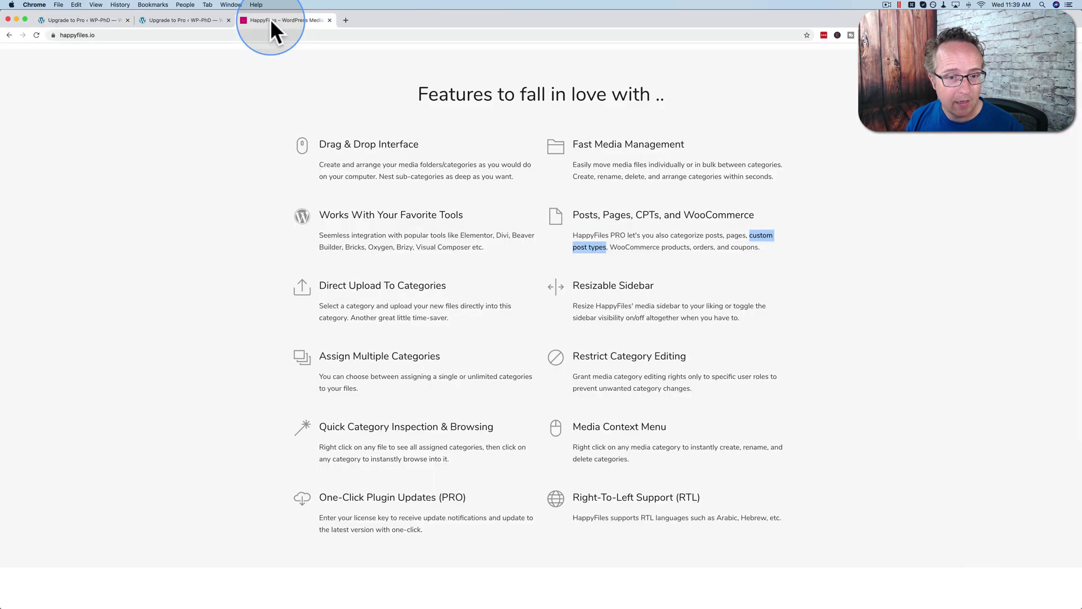
drag(610, 247, 586, 244)
double_click(759, 235)
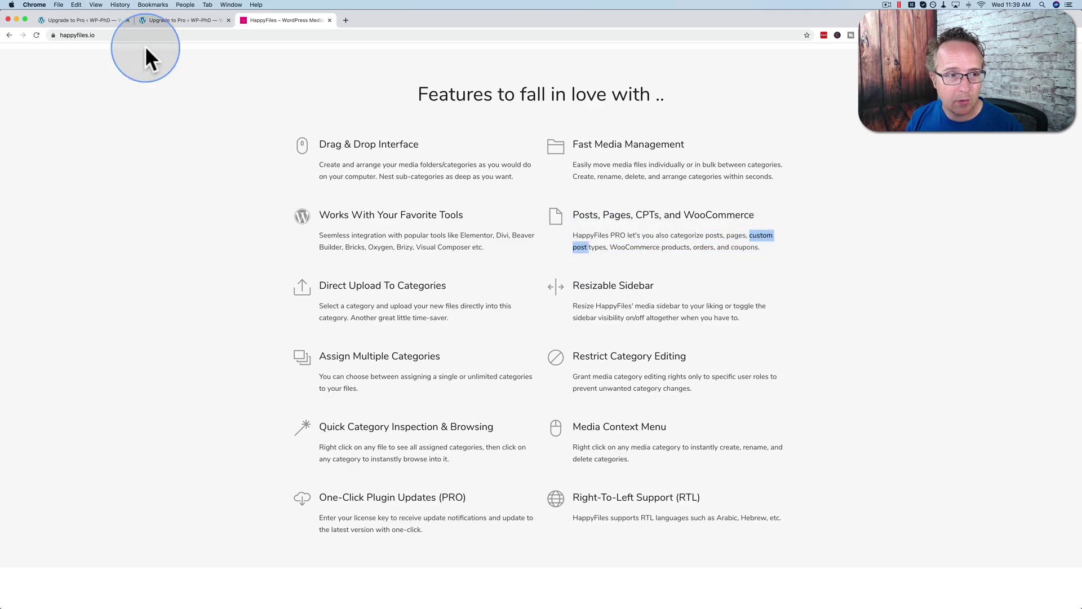
click(105, 21)
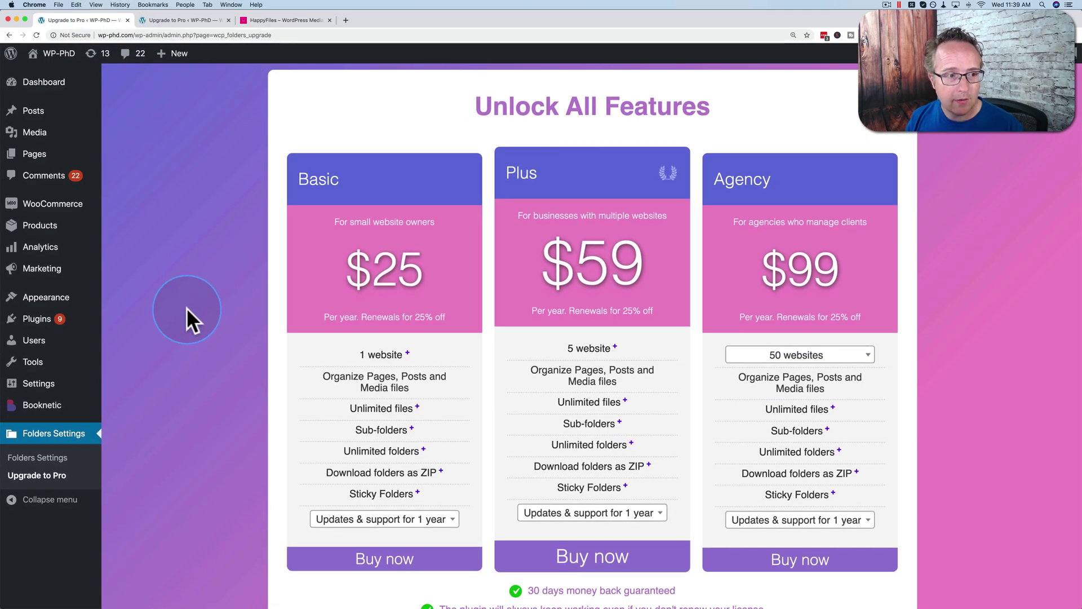
mouse_move(36, 319)
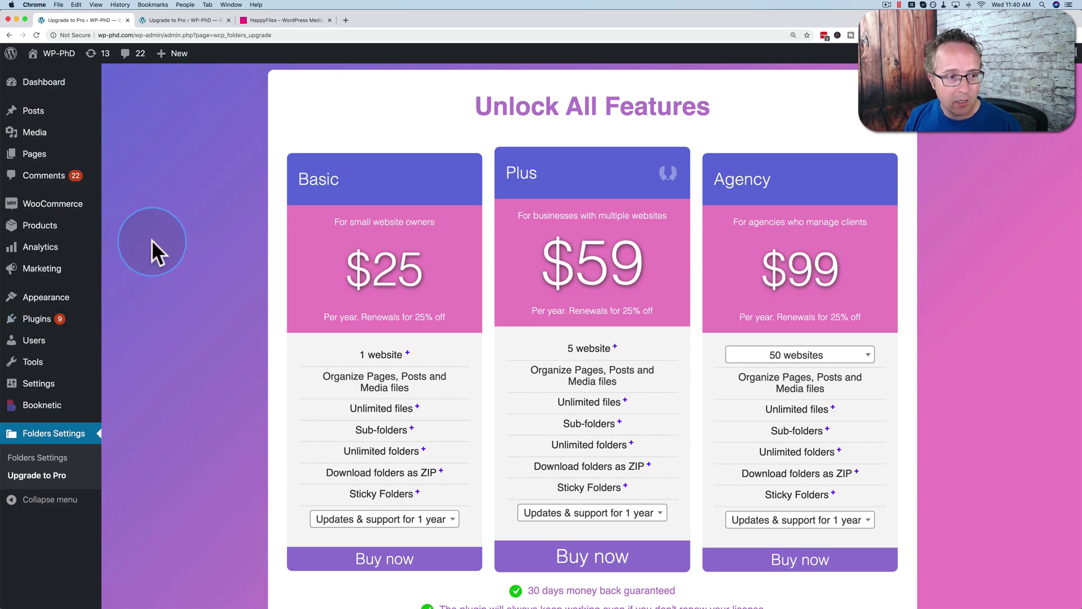
click(43, 162)
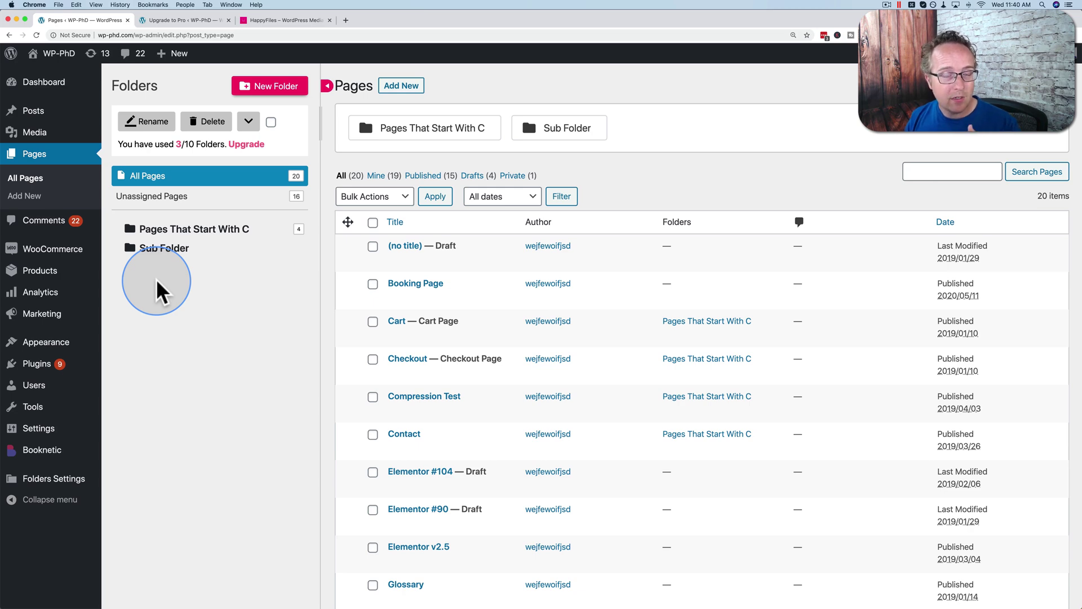
Step: Review HappyFiles LITE free versus PRO $19 features, then return to the WordPress Pages list
click(274, 21)
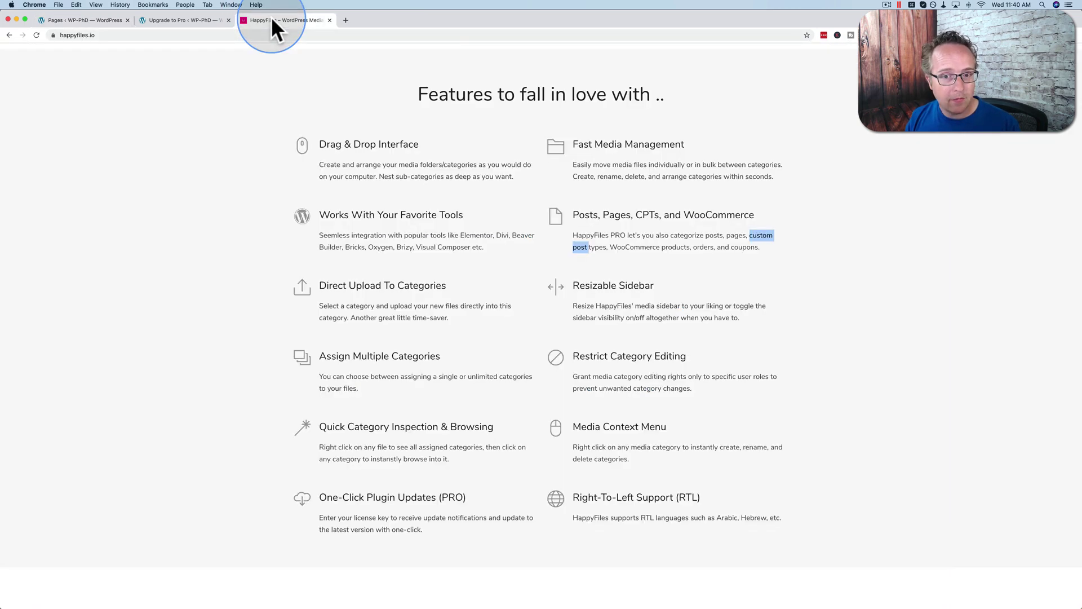
scroll(679, 193, down, 20)
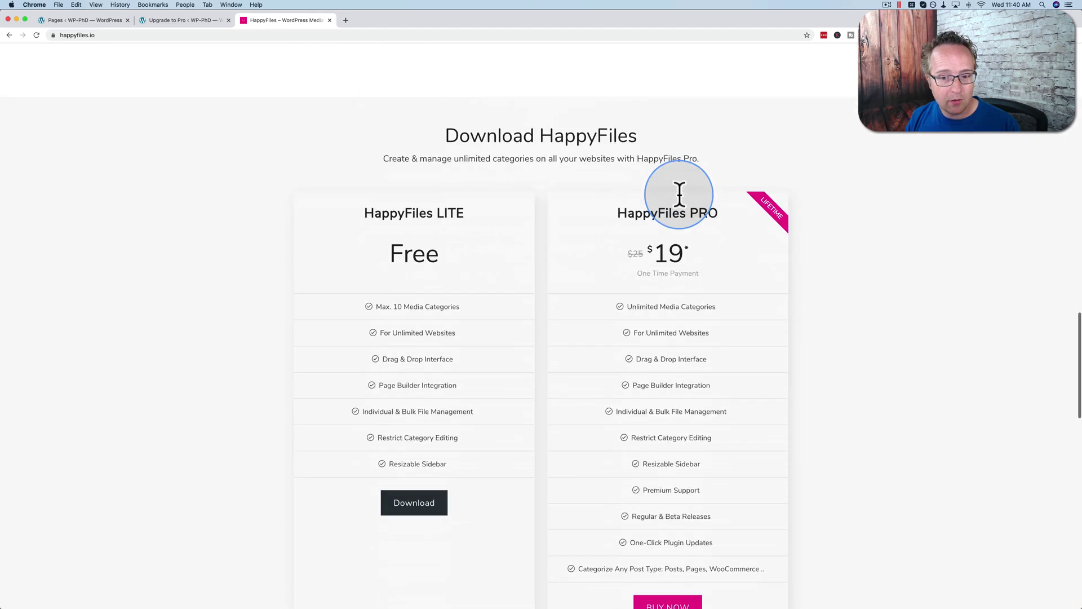
drag(635, 225, 684, 438)
click(163, 329)
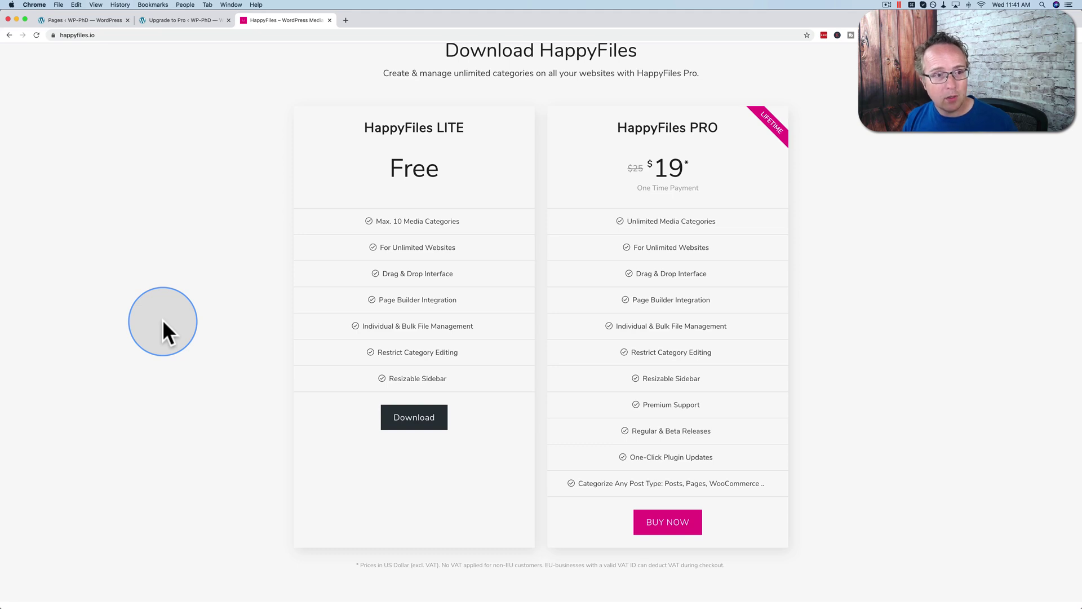
click(96, 21)
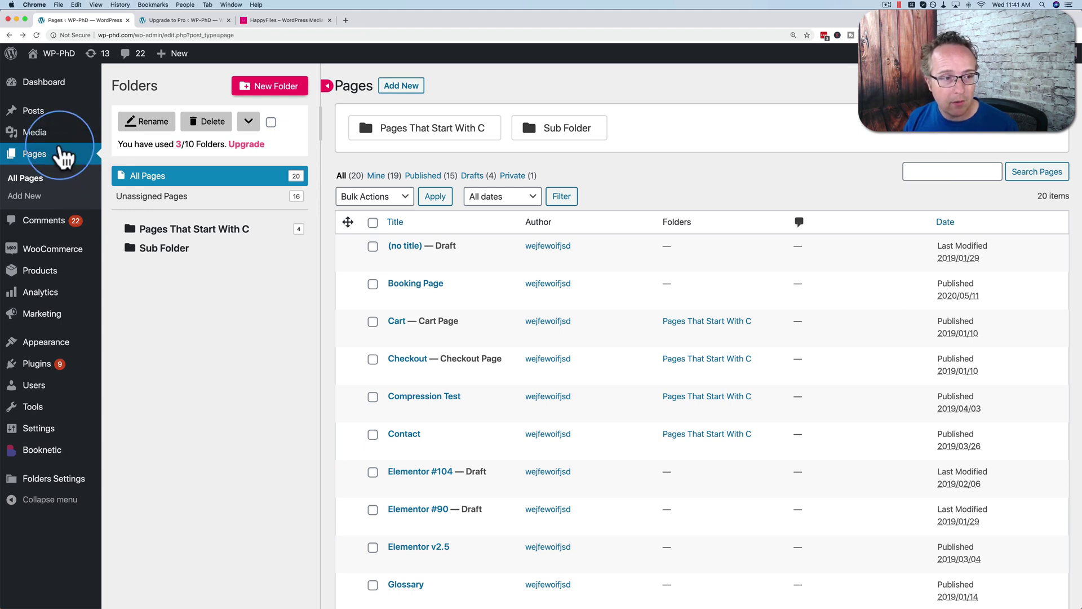
Step: View the Media Library's Music folder with violin.jpg, then return to HappyFiles pricing
click(53, 140)
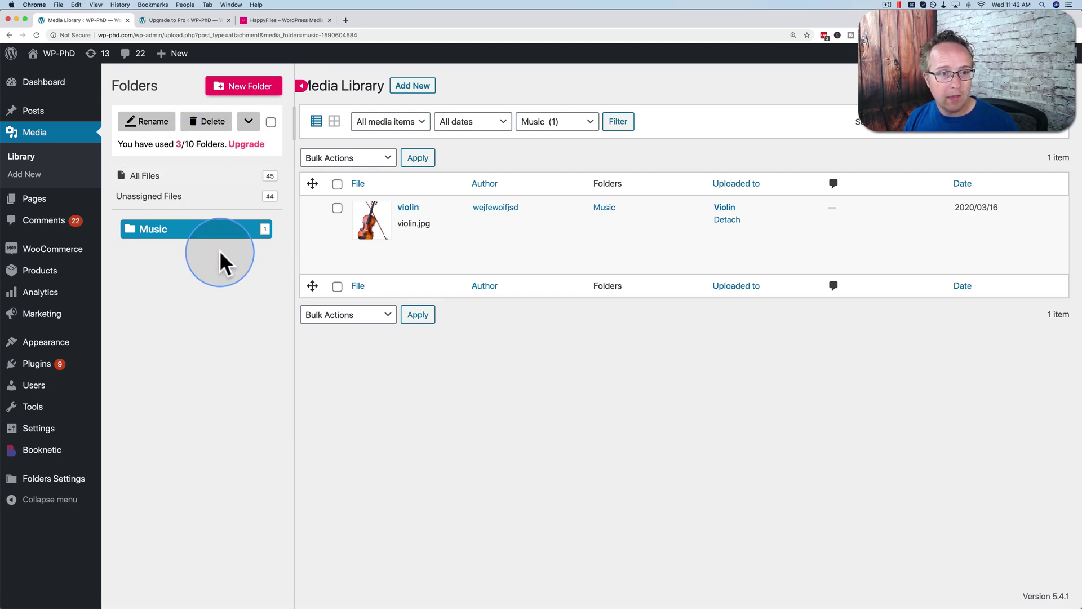
click(266, 21)
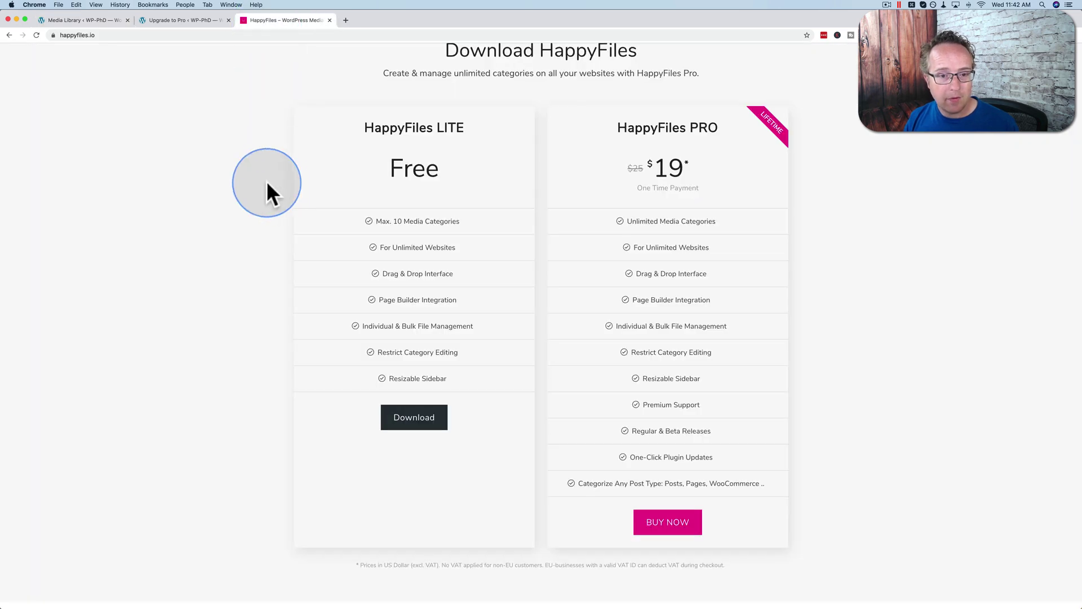
drag(460, 222, 377, 225)
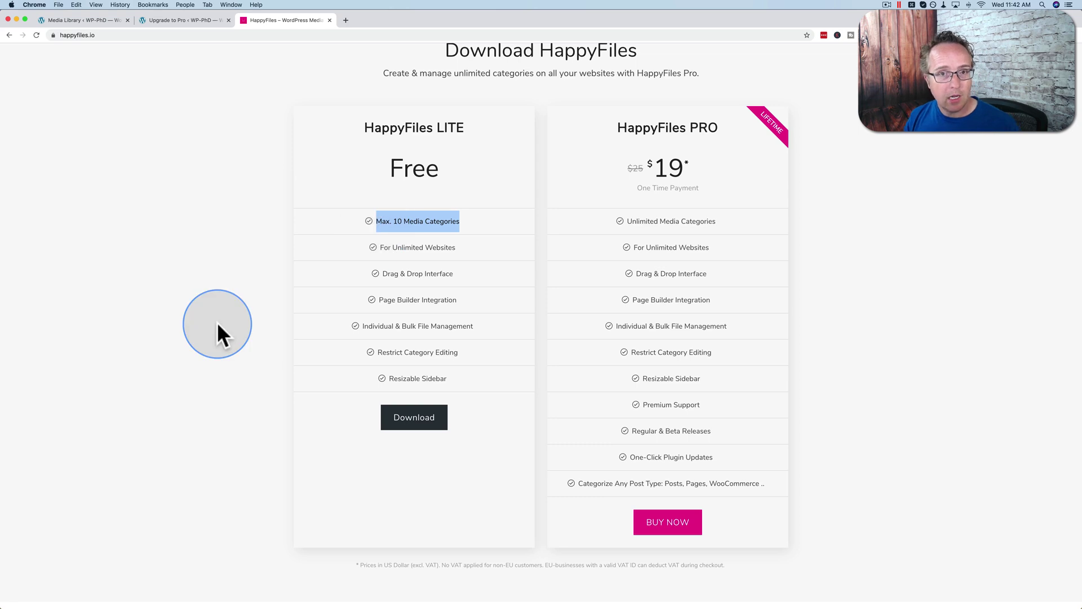